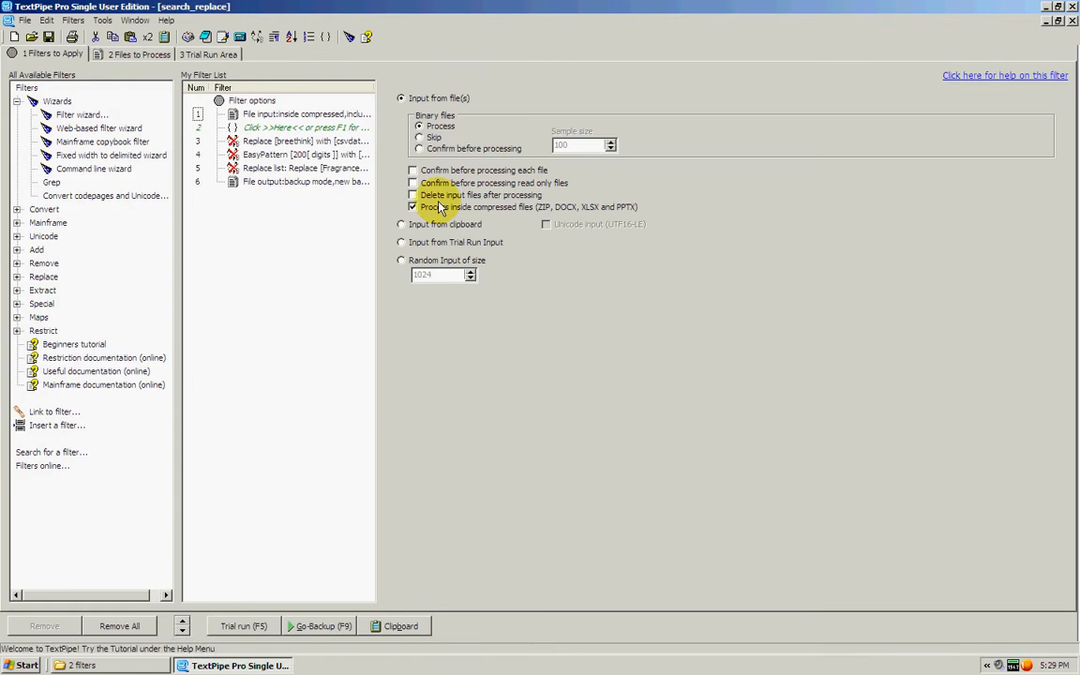
# Check the input file and file output settings, and run the filter list in backup mode.
pyautogui.click(139, 53)
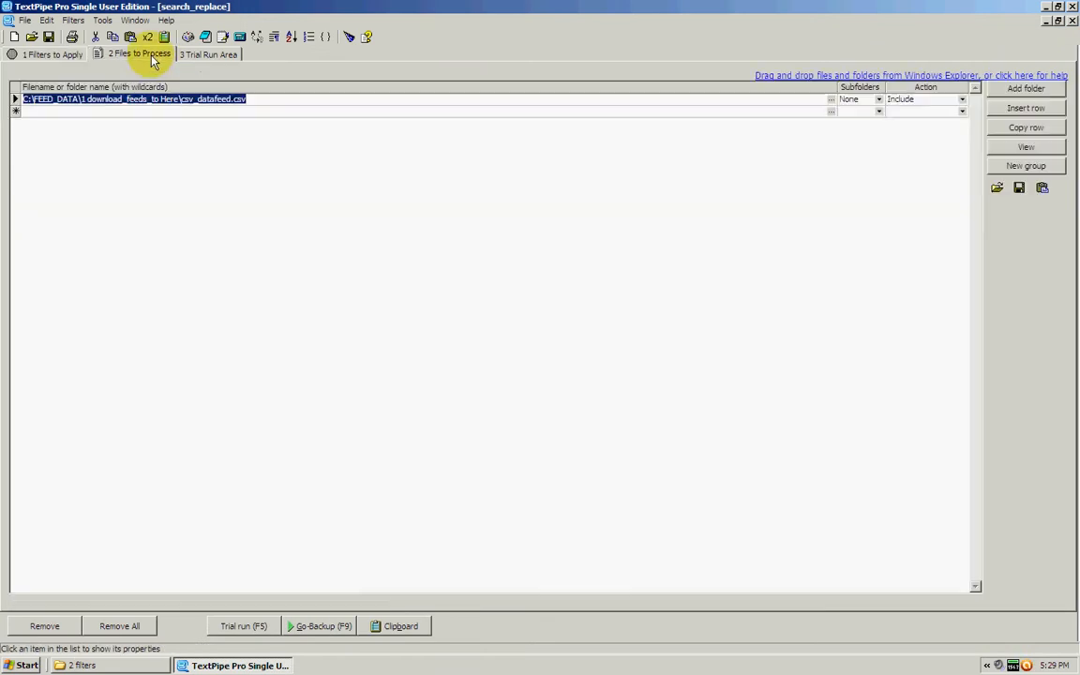
pyautogui.click(54, 51)
pyautogui.click(282, 181)
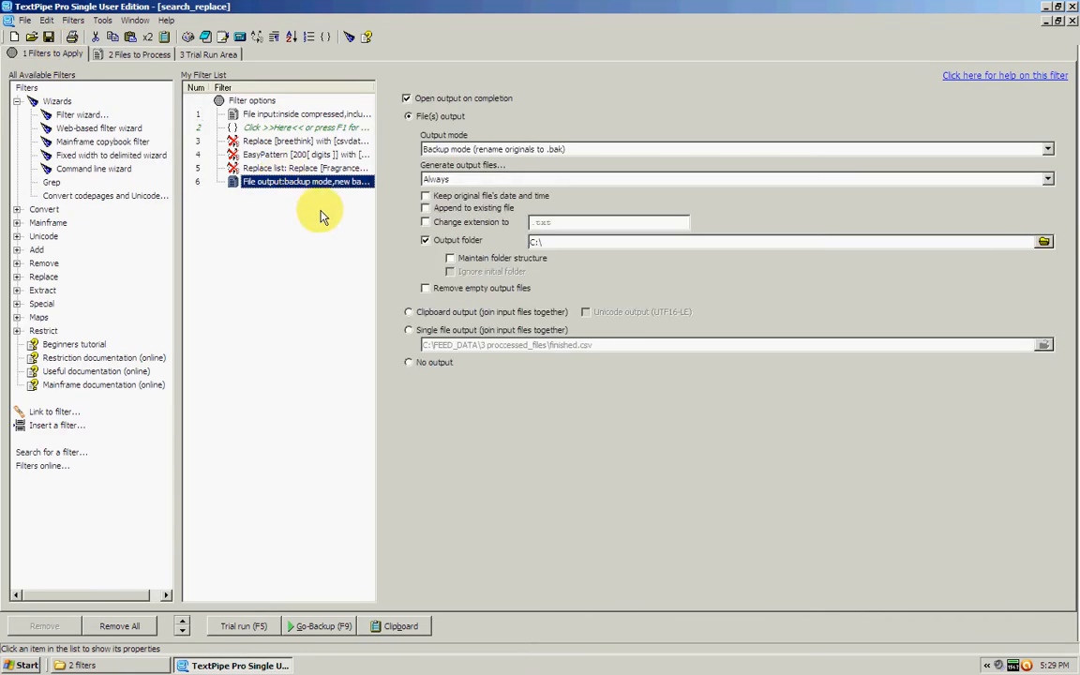
pyautogui.click(328, 626)
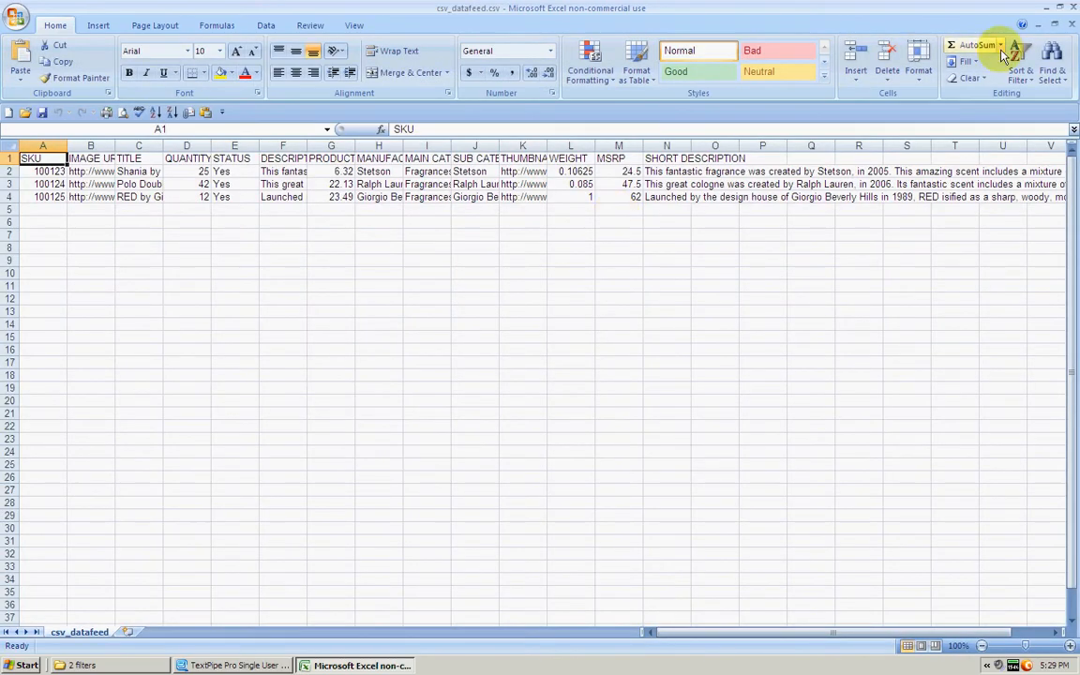
pyautogui.click(1074, 7)
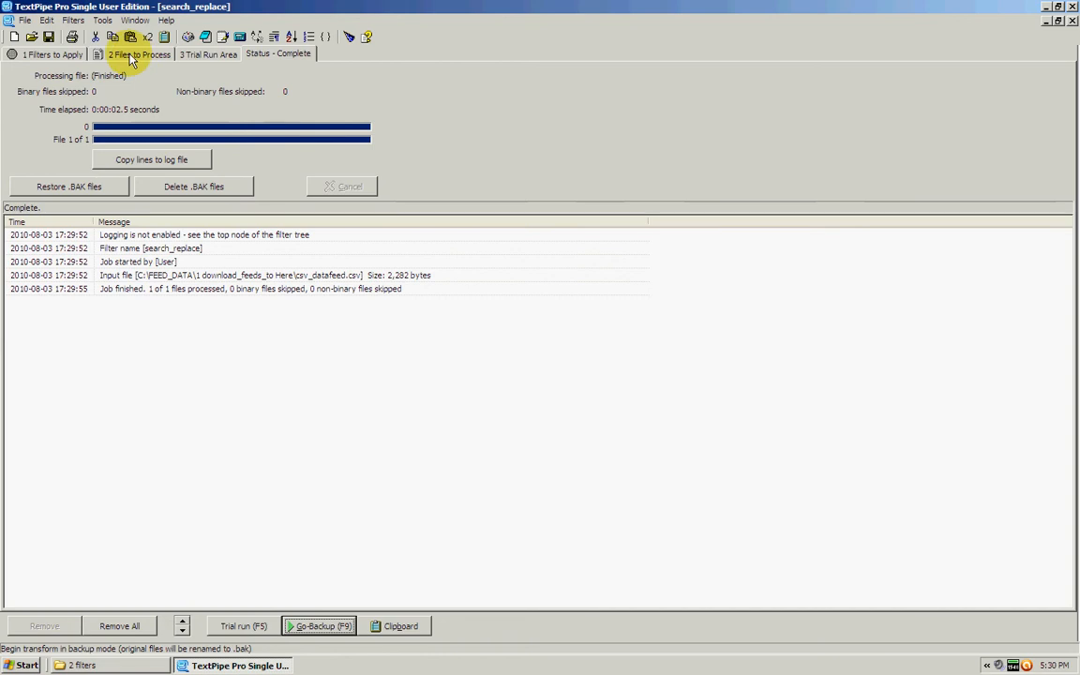
# Review the exact replace filter that finds breethink and substitutes csvdataconverter.
pyautogui.click(56, 53)
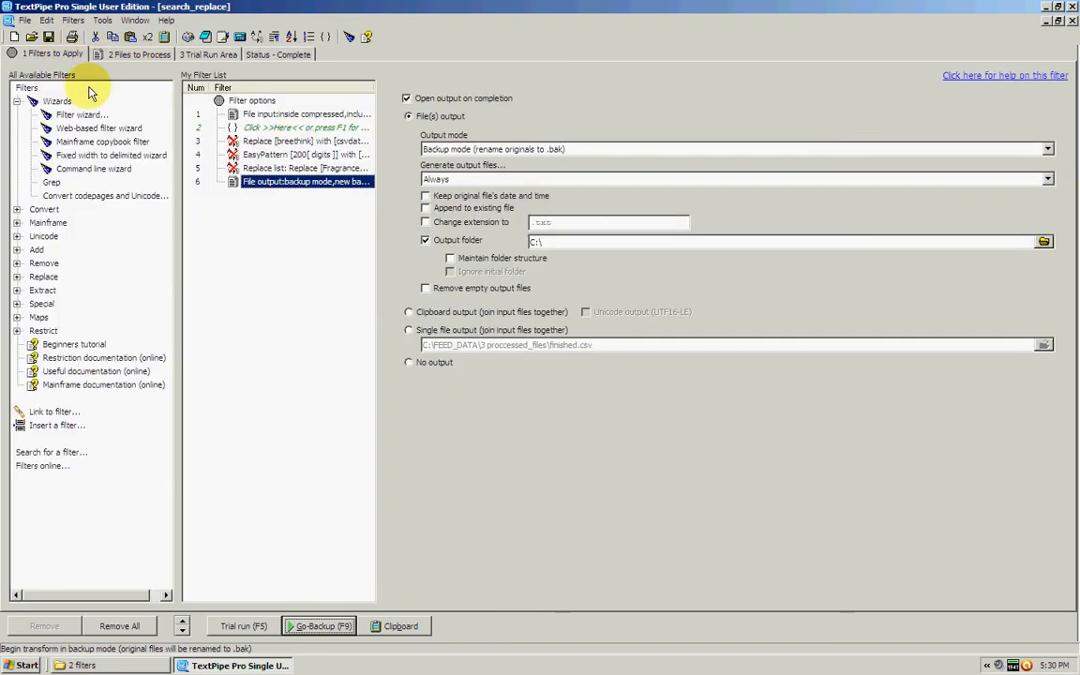
pyautogui.click(295, 142)
pyautogui.rightClick(296, 144)
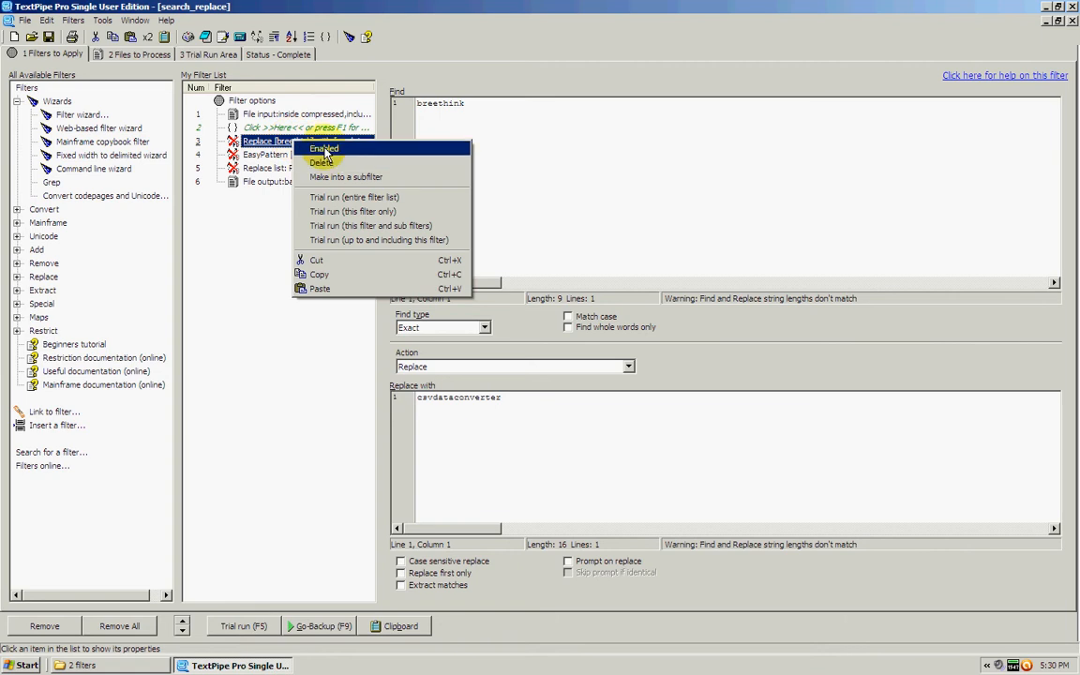
pyautogui.click(270, 222)
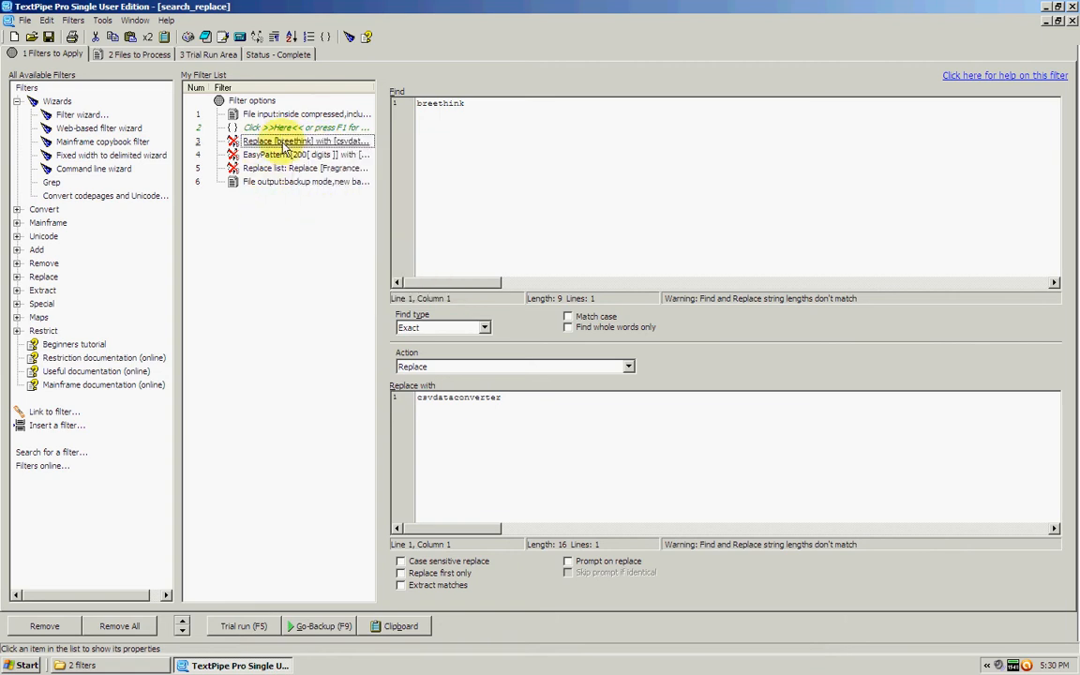
pyautogui.click(283, 143)
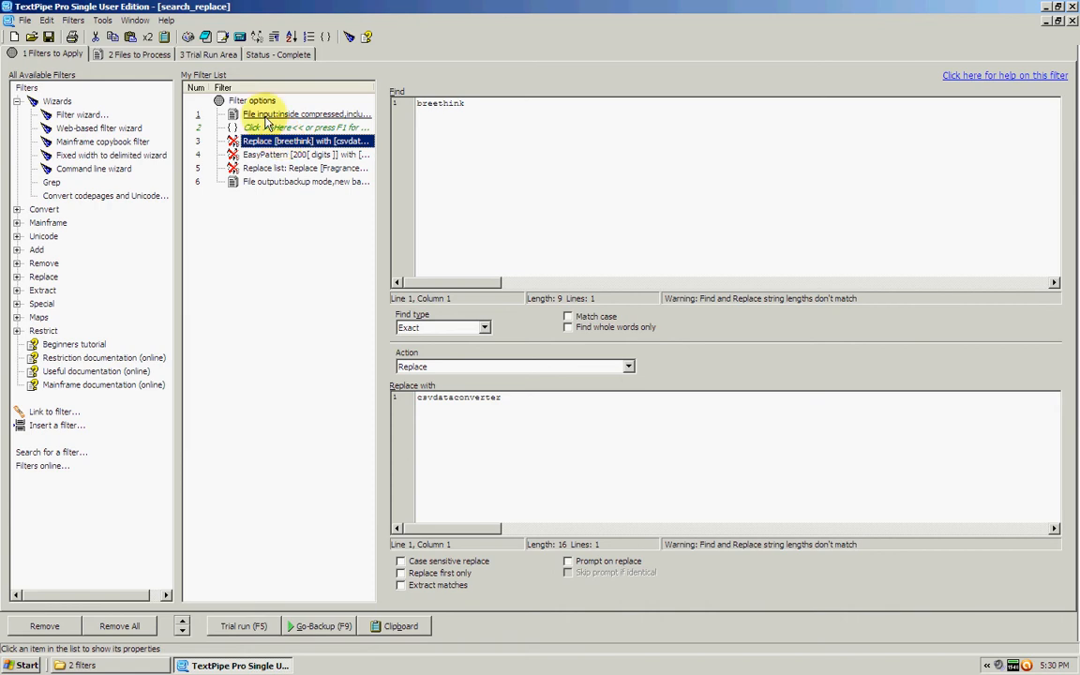
# Open the input file csv_datafeed.csv in Excel, widen the IMAGE URL column and inspect the first product's image URL.
pyautogui.click(139, 54)
pyautogui.doubleClick(141, 100)
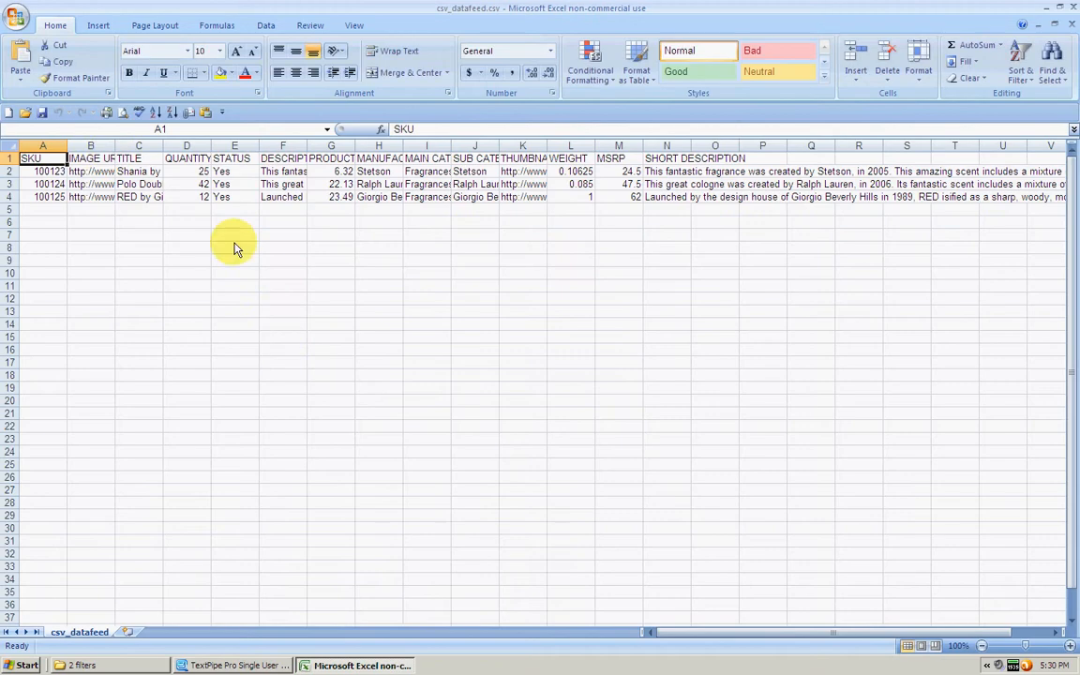
pyautogui.moveTo(116, 146); pyautogui.dragTo(201, 146)
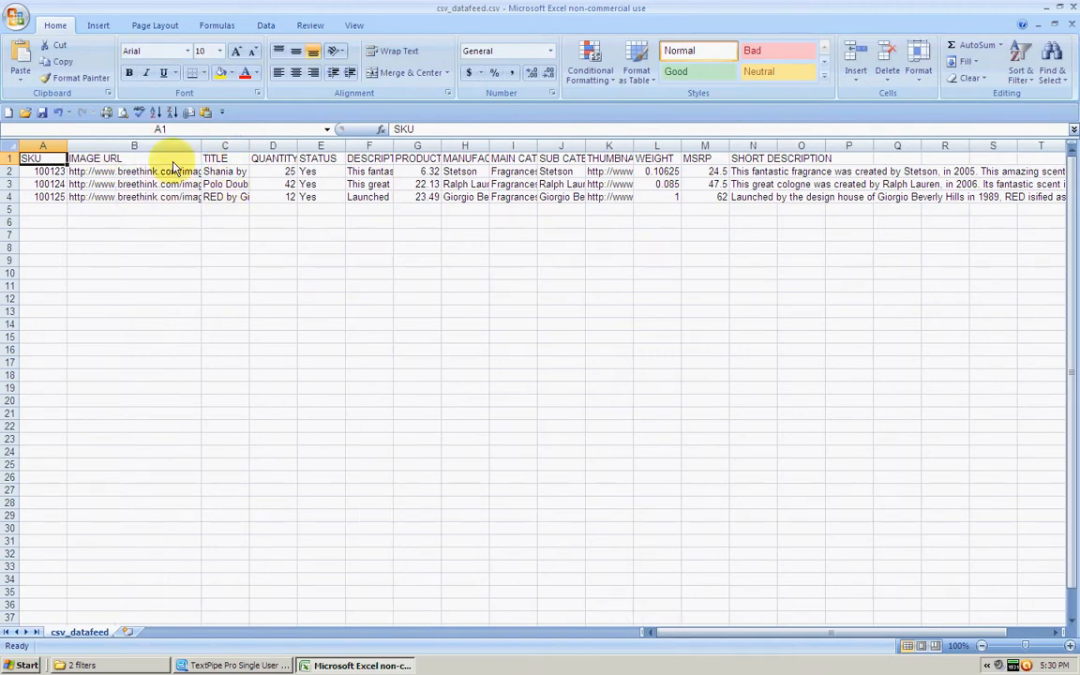
pyautogui.click(113, 172)
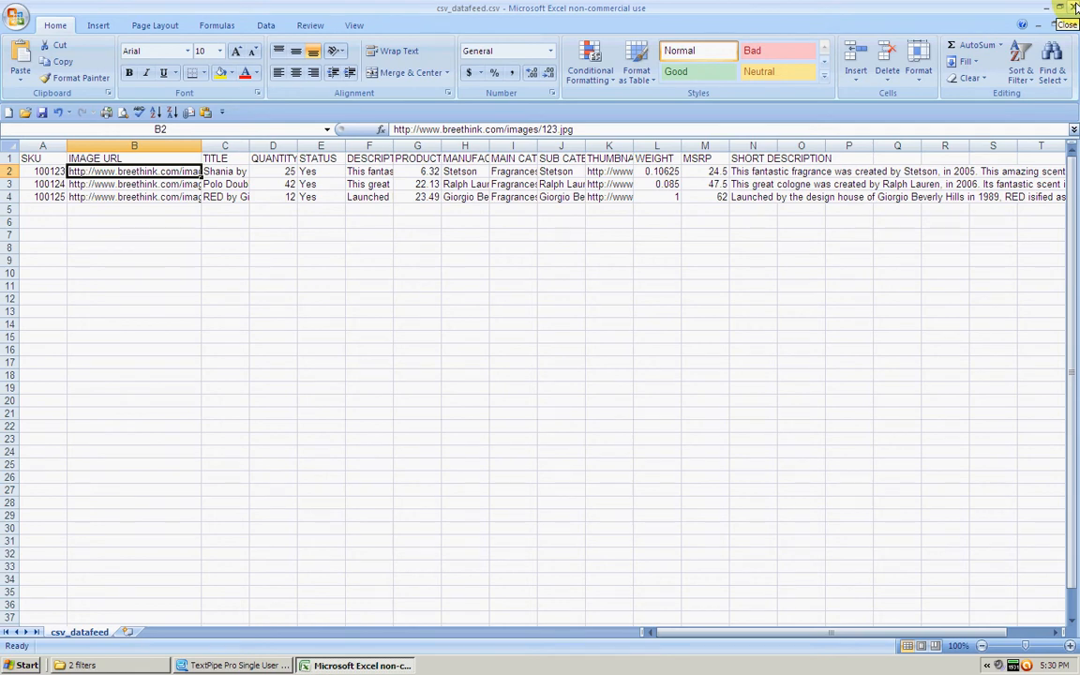
# Switch back to TextPipe and examine the breethink filter's replacement text.
pyautogui.hotkey('alt', 'Tab')
pyautogui.click(62, 56)
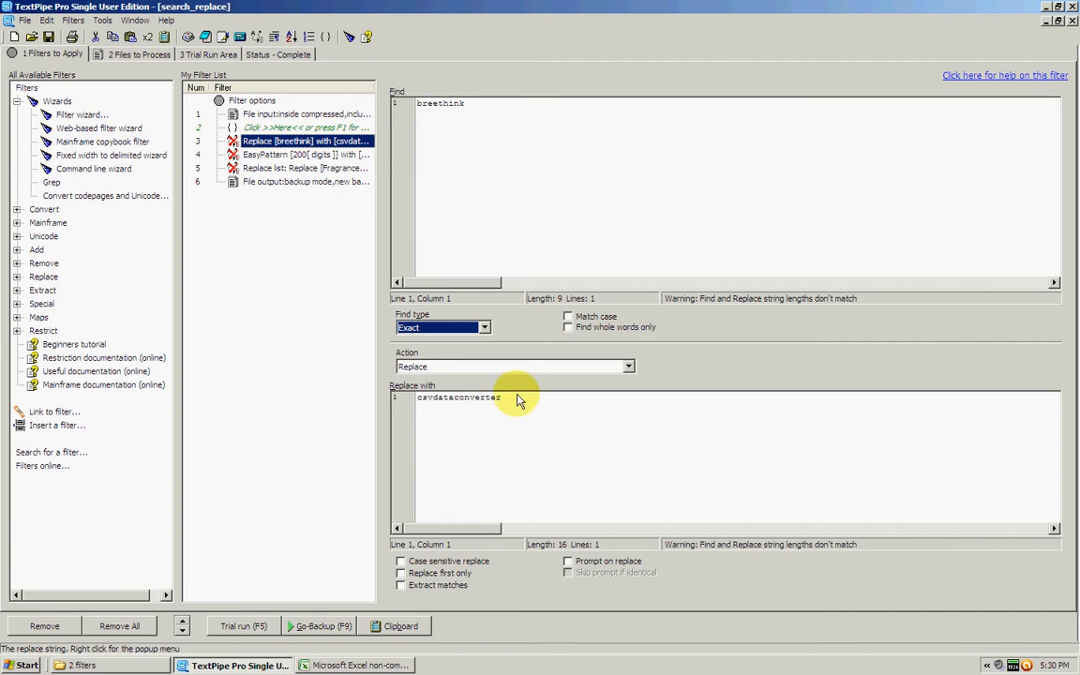
pyautogui.moveTo(518, 397); pyautogui.dragTo(393, 398)
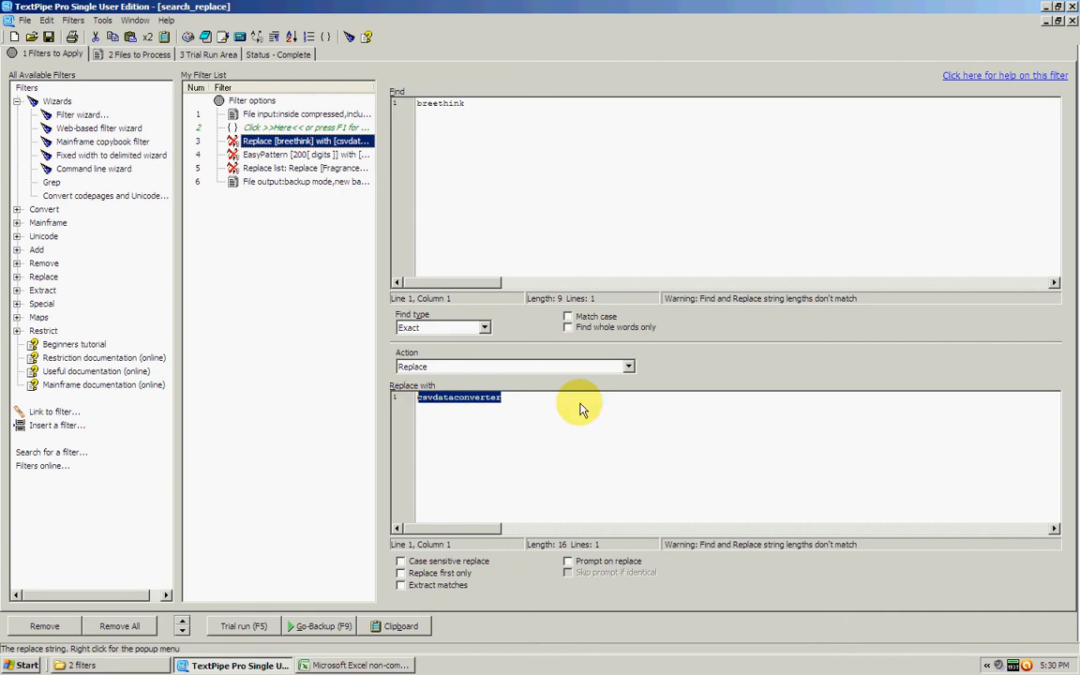
# Review the EasyPattern filter and compare it with the years in the data feed's SHORT DESCRIPTION column in Excel.
pyautogui.click(318, 157)
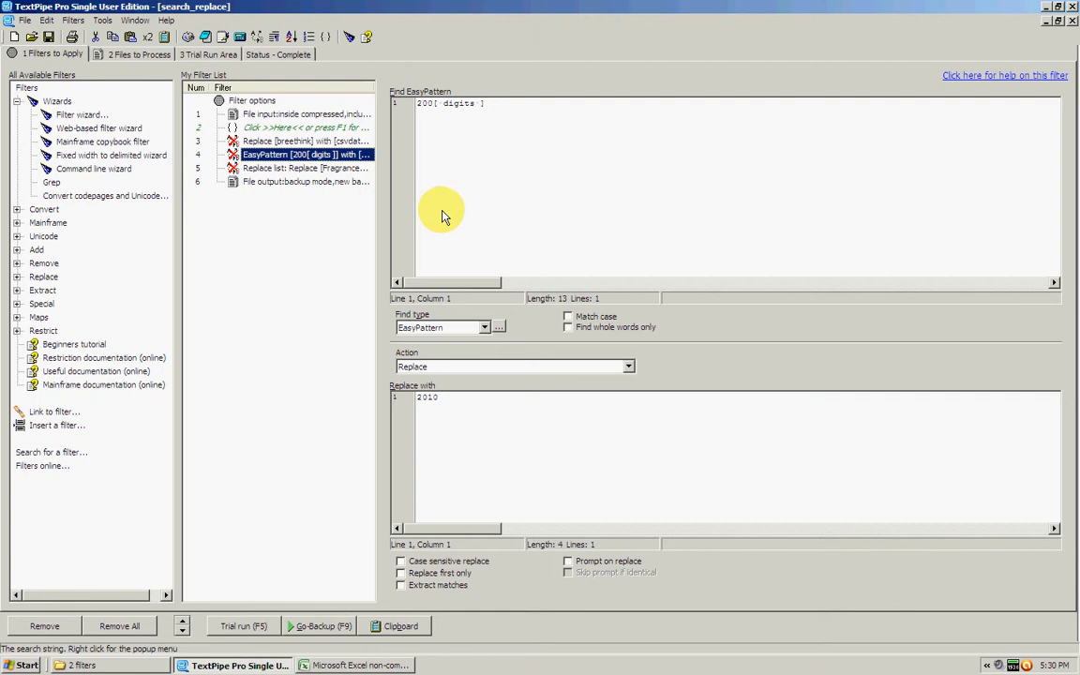
pyautogui.hotkey('alt', 'Tab')
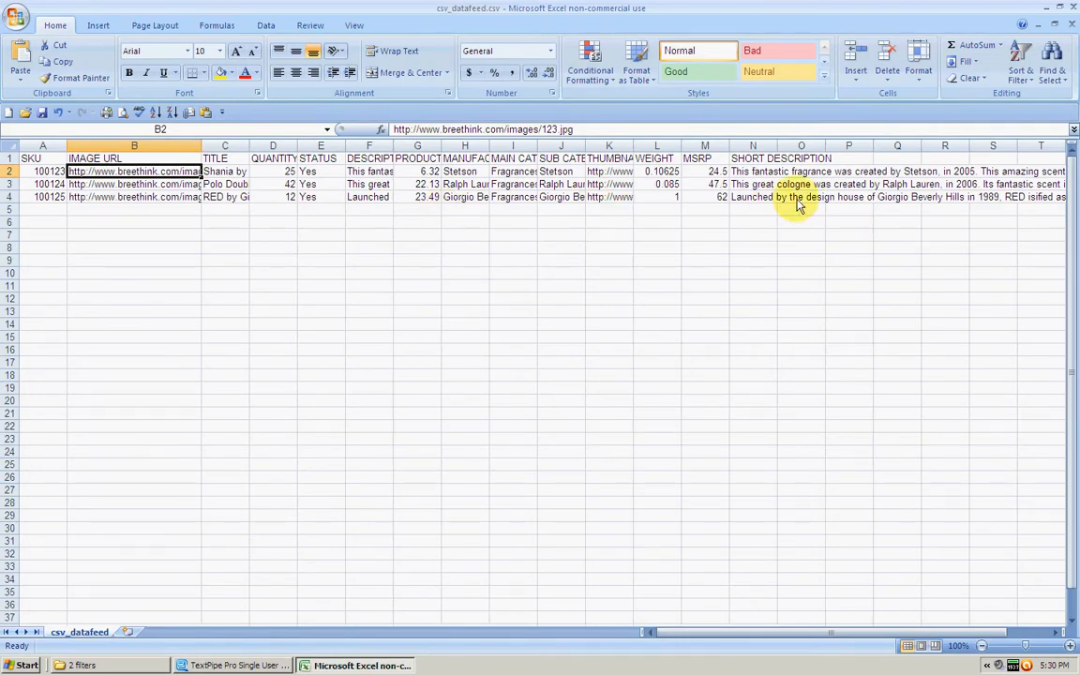
pyautogui.click(956, 172)
pyautogui.click(957, 186)
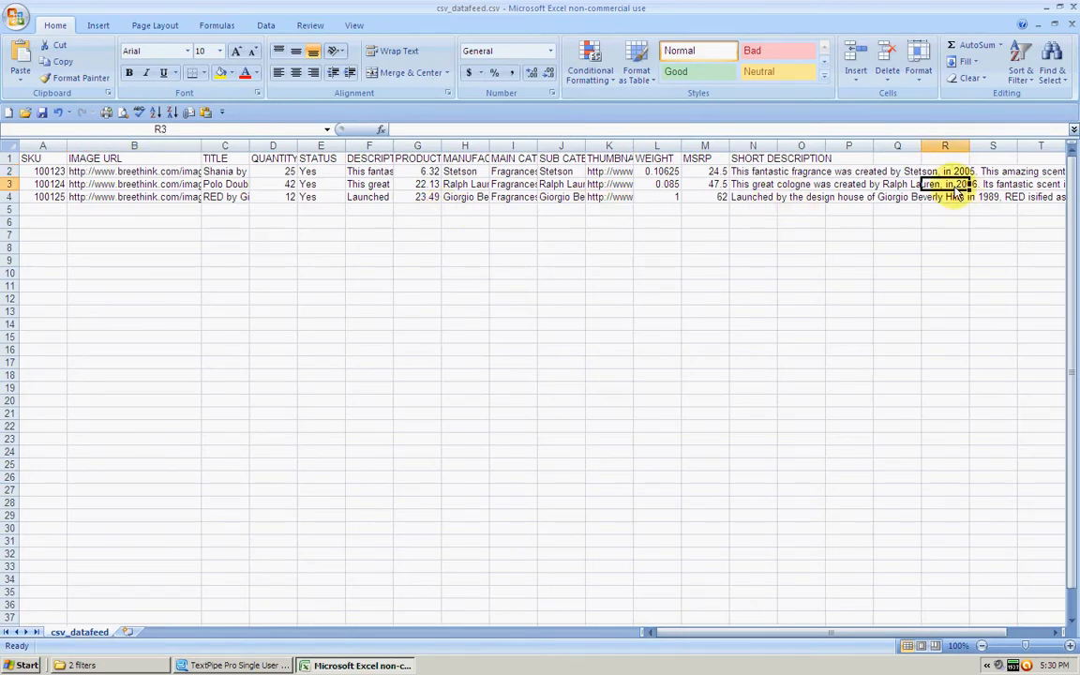
pyautogui.hotkey('alt', 'Tab')
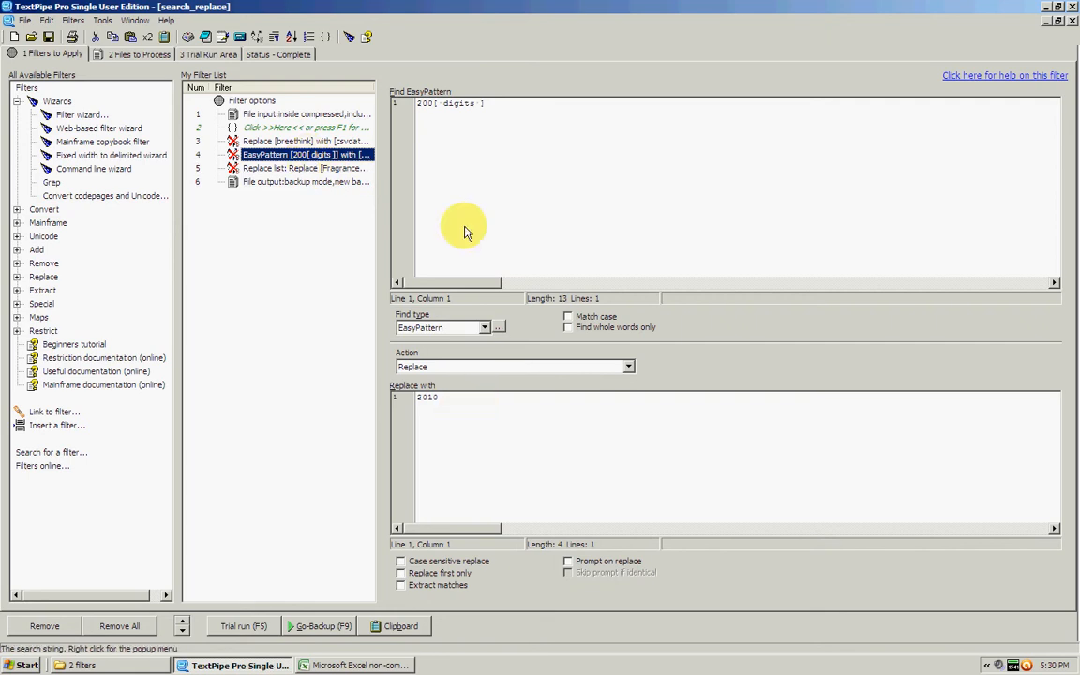
# Review the fragrance replacement list and compare it with the MAIN CATEGORY values of the data feed in Excel.
pyautogui.click(308, 174)
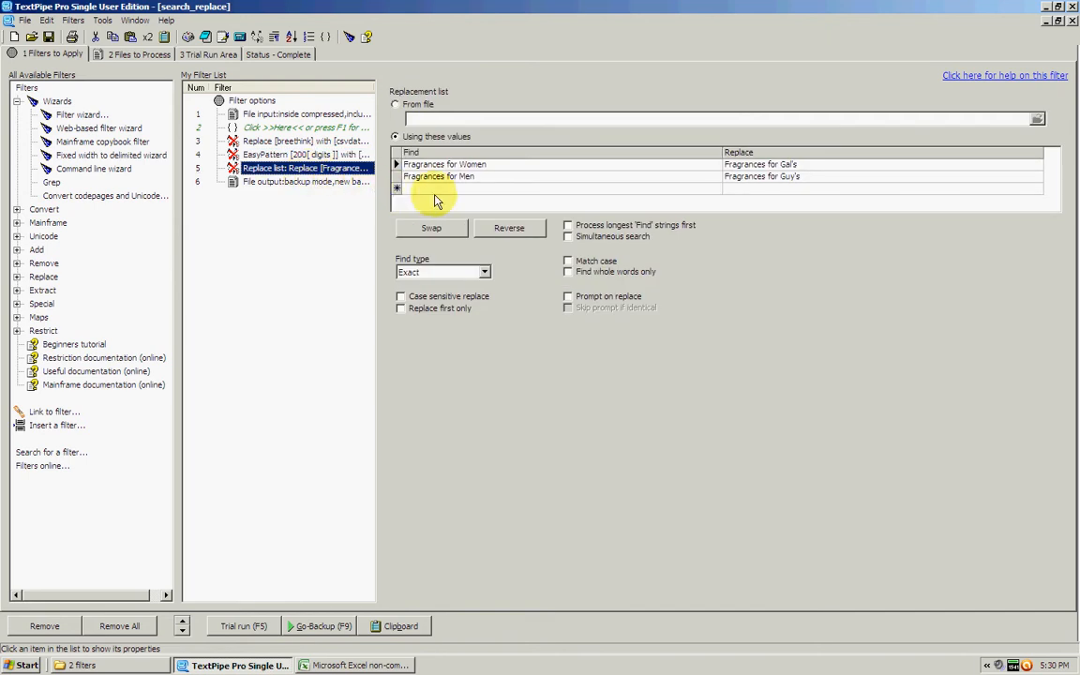
pyautogui.hotkey('alt', 'Tab')
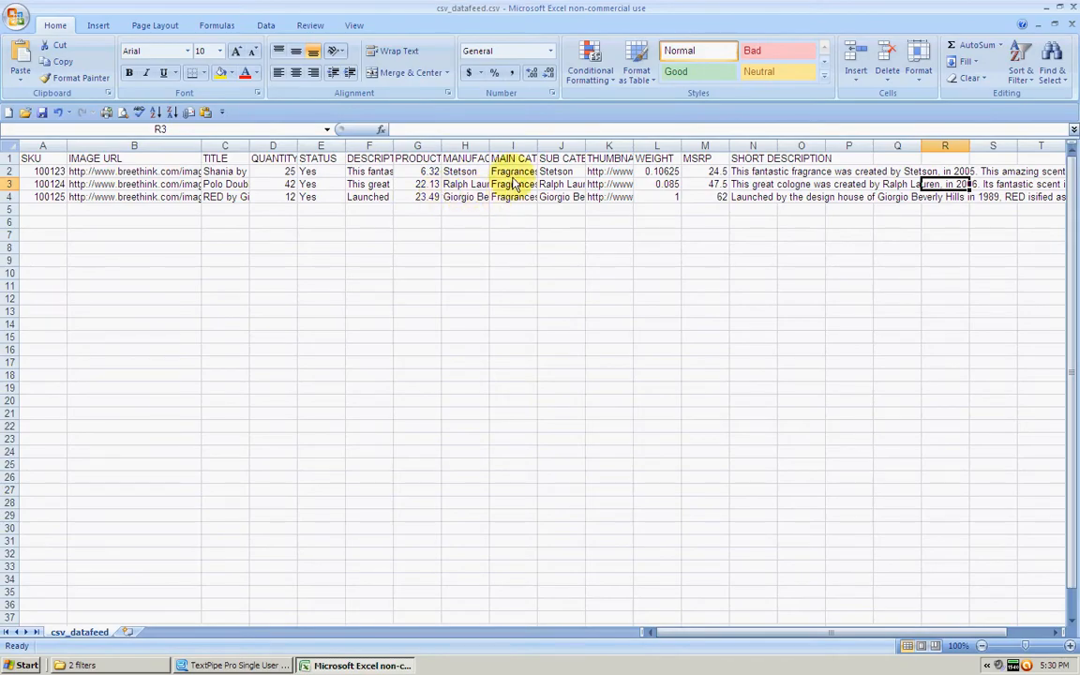
pyautogui.click(514, 161)
pyautogui.click(515, 184)
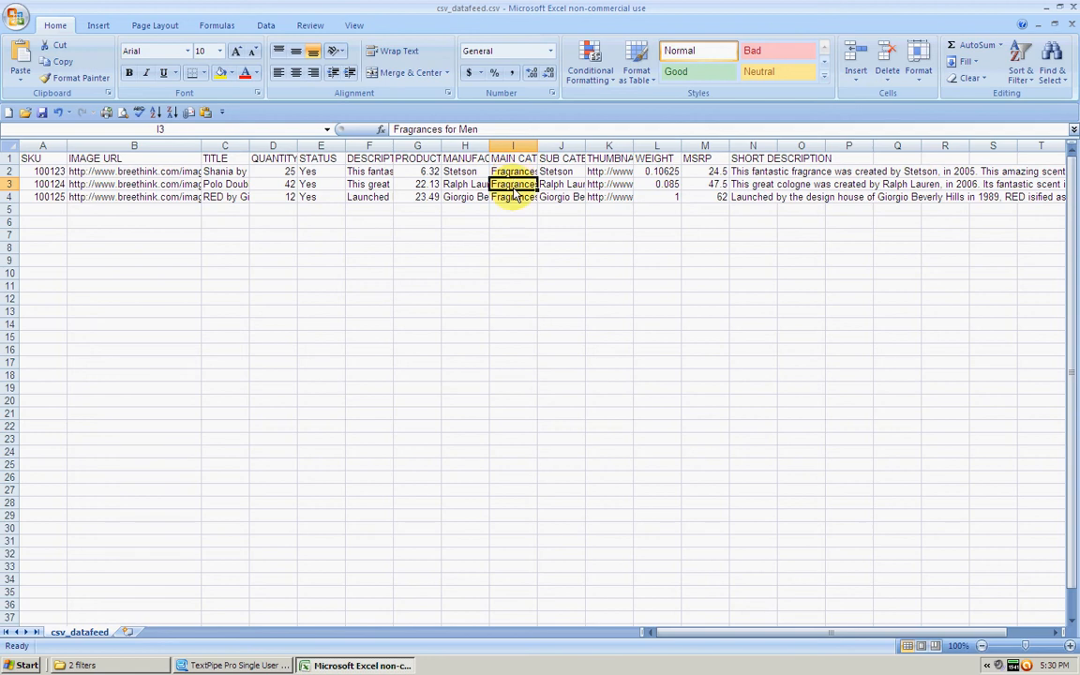
pyautogui.click(515, 196)
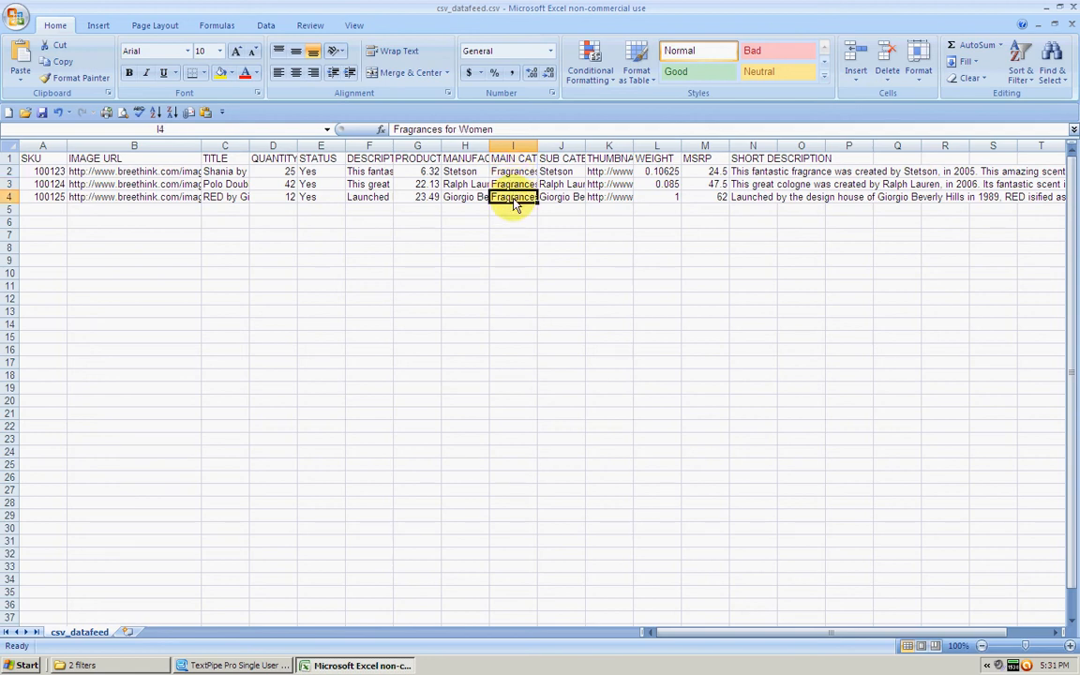
pyautogui.hotkey('alt', 'Tab')
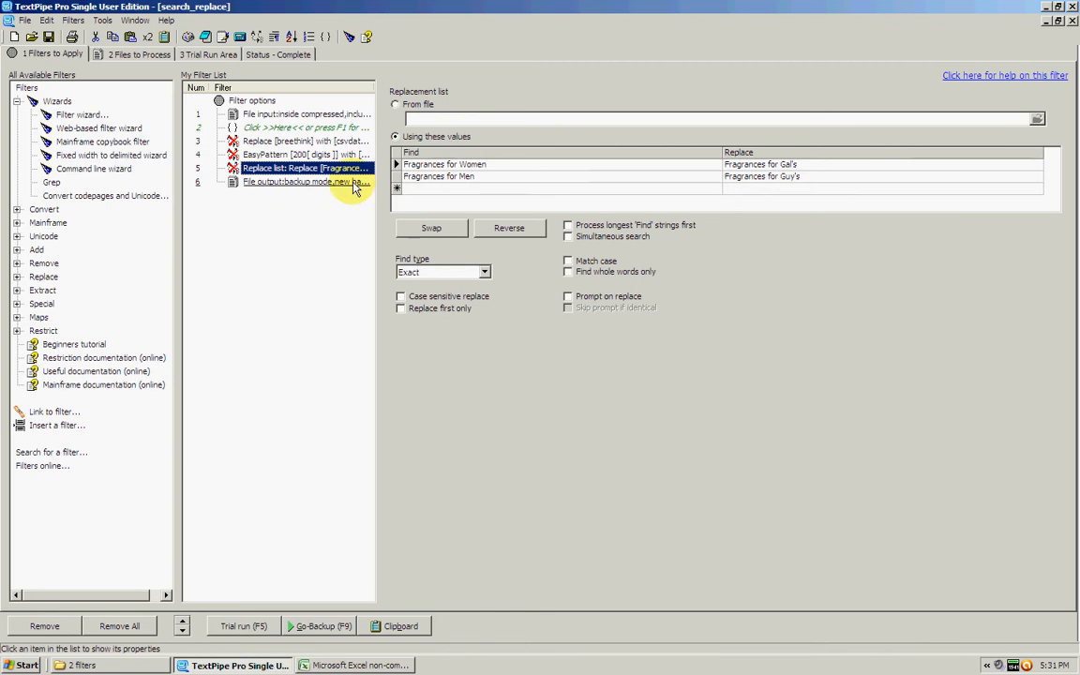
# Enable the filter that replaces breethink with csvdataconverter.
pyautogui.click(278, 143)
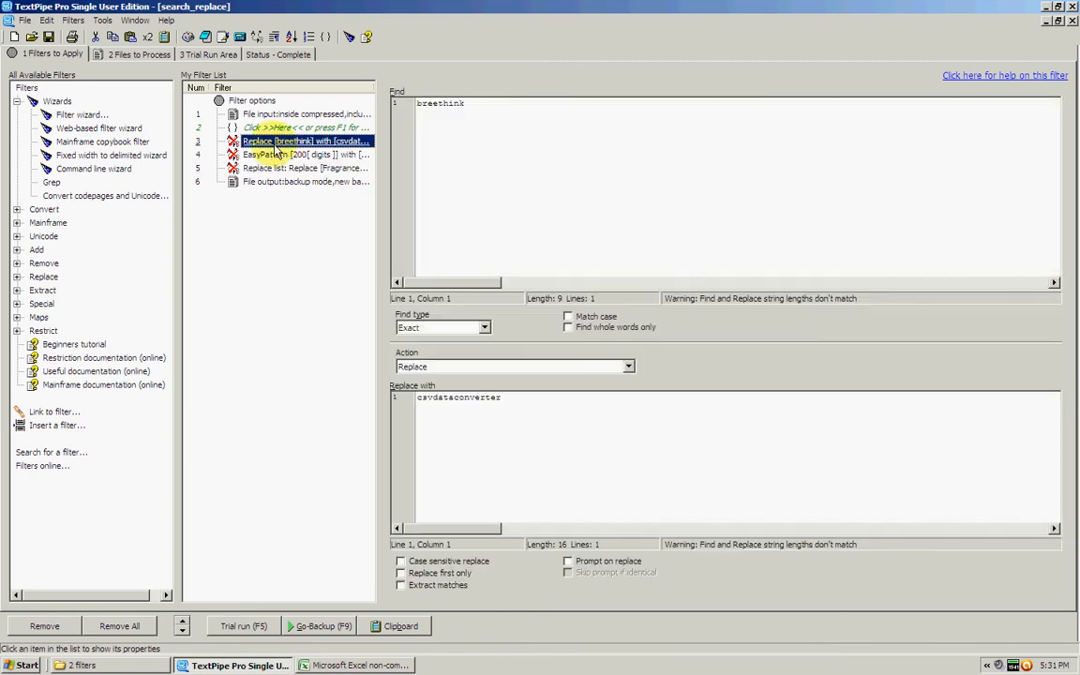
pyautogui.rightClick(277, 146)
pyautogui.click(302, 159)
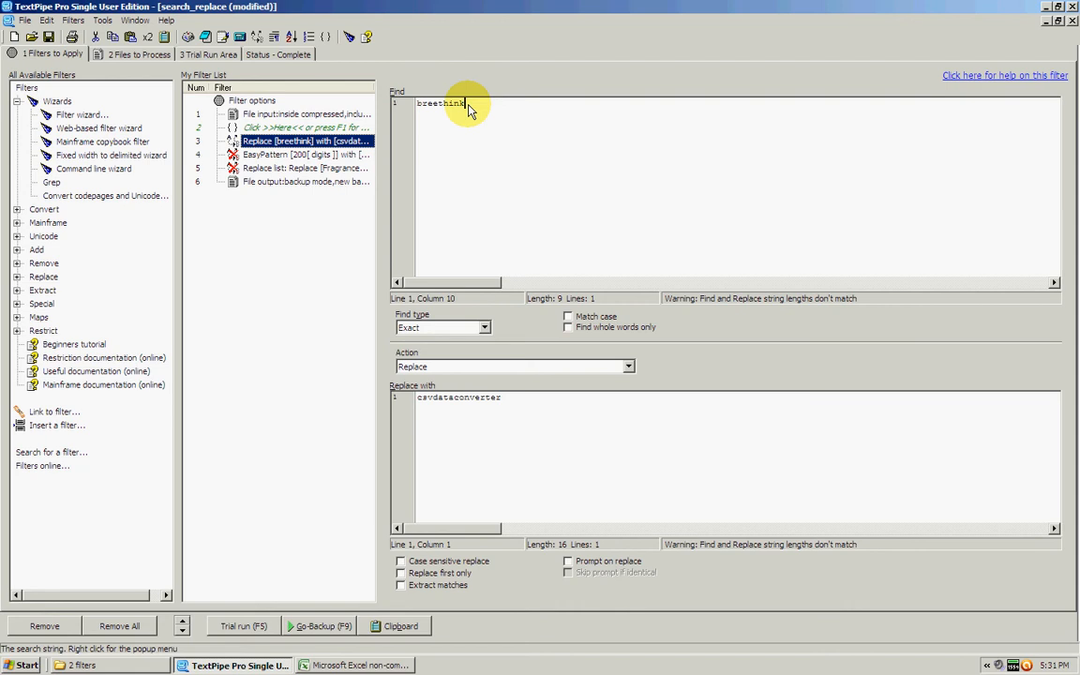
pyautogui.click(519, 405)
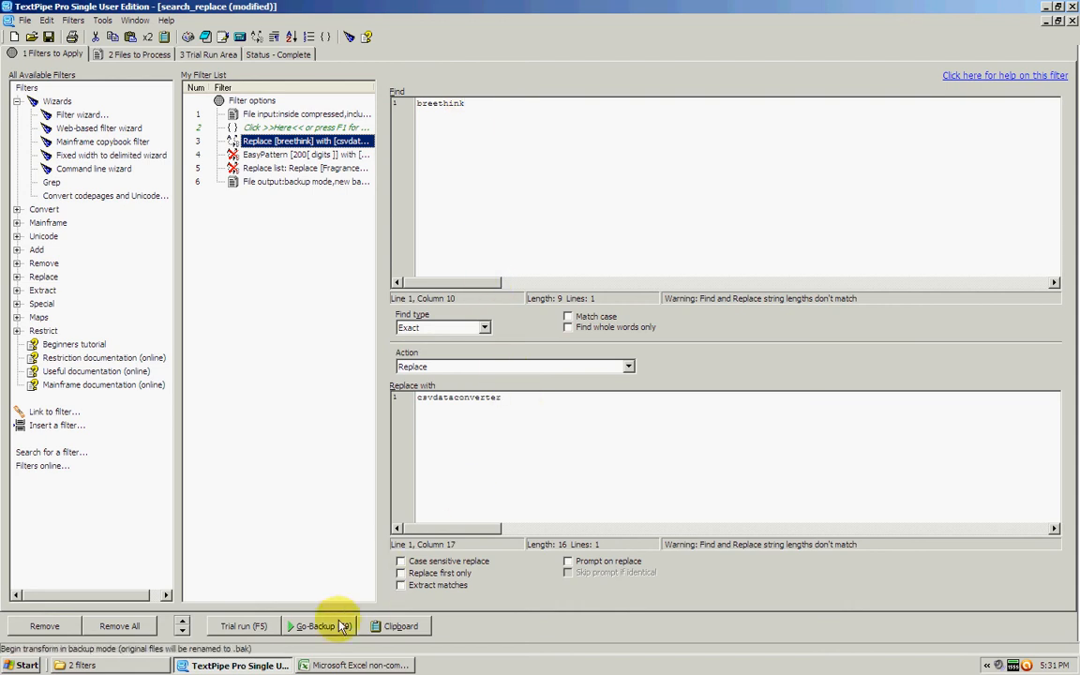
# Close the csv_datafeed.csv workbook in Excel and return to TextPipe.
pyautogui.click(342, 663)
pyautogui.rightClick(314, 664)
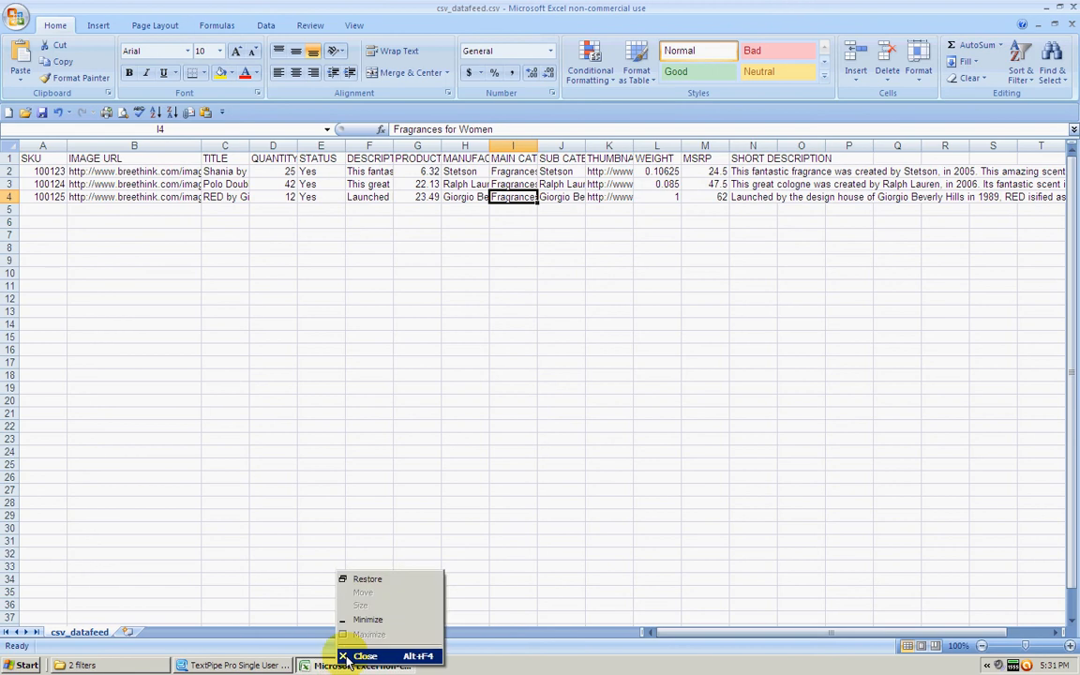
pyautogui.click(340, 654)
pyautogui.click(482, 367)
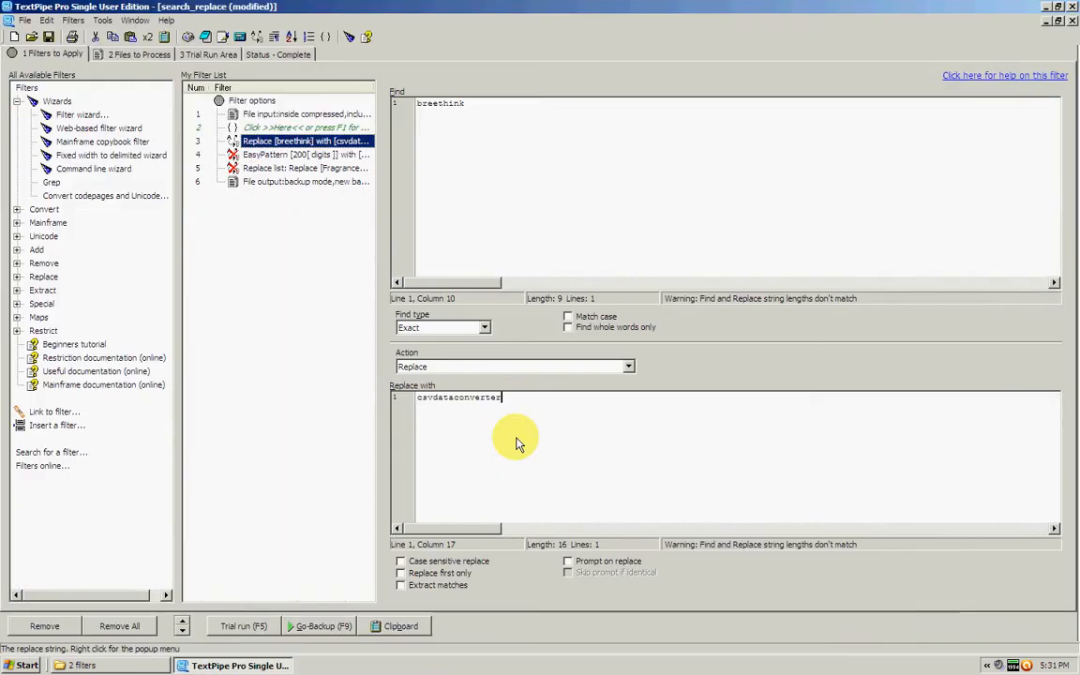
# Run the filters in backup mode and check the image URL of the third product in the output file.
pyautogui.click(317, 625)
pyautogui.doubleClick(465, 277)
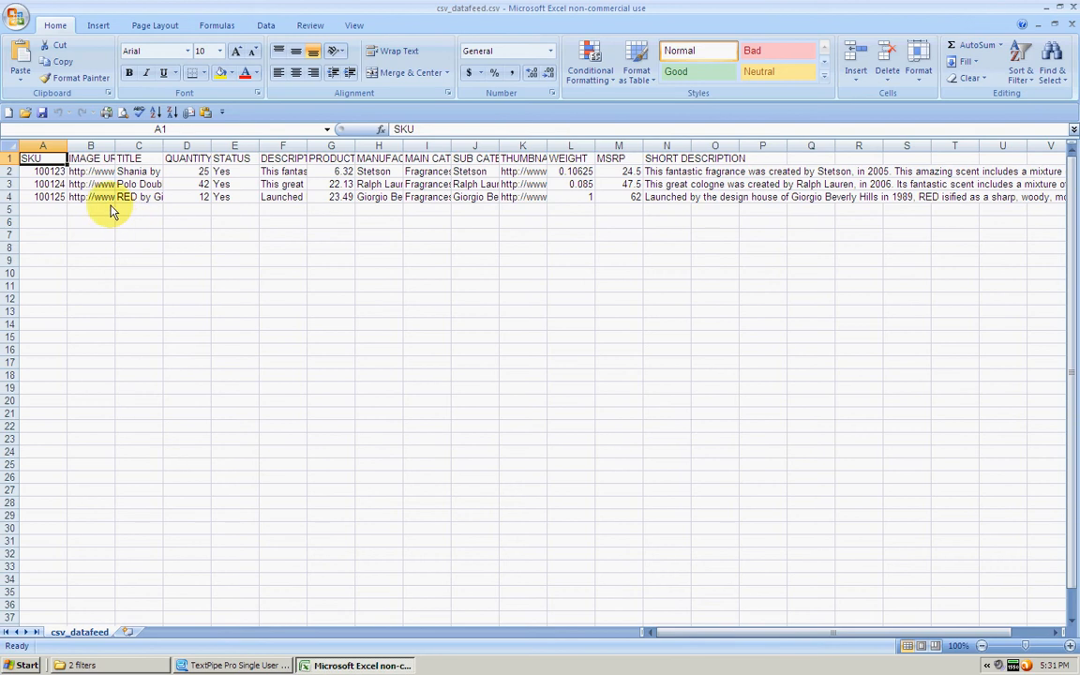
pyautogui.click(103, 199)
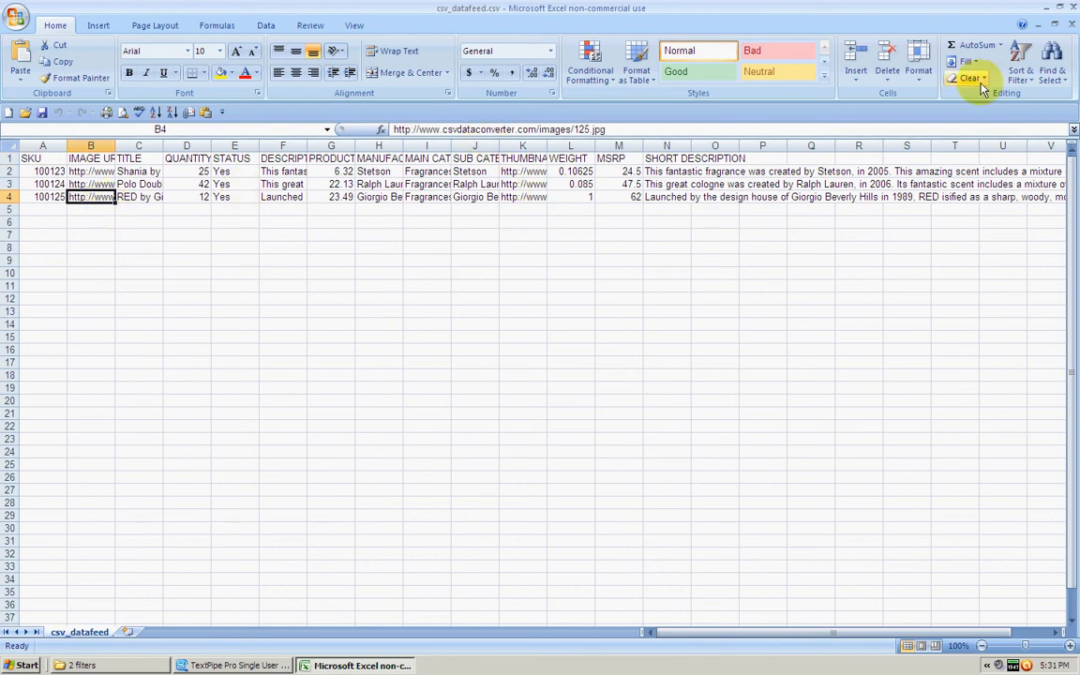
pyautogui.click(1071, 7)
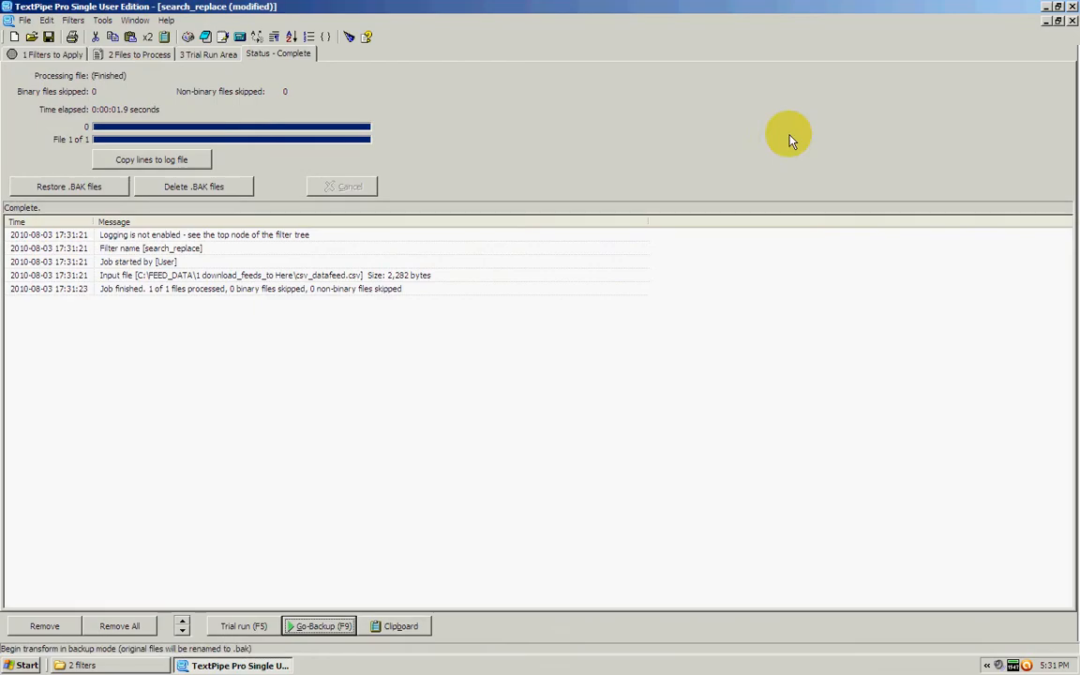
# Enable the EasyPattern filter that replaces 200[ digits ] with 2010.
pyautogui.click(58, 55)
pyautogui.click(267, 155)
pyautogui.rightClick(265, 156)
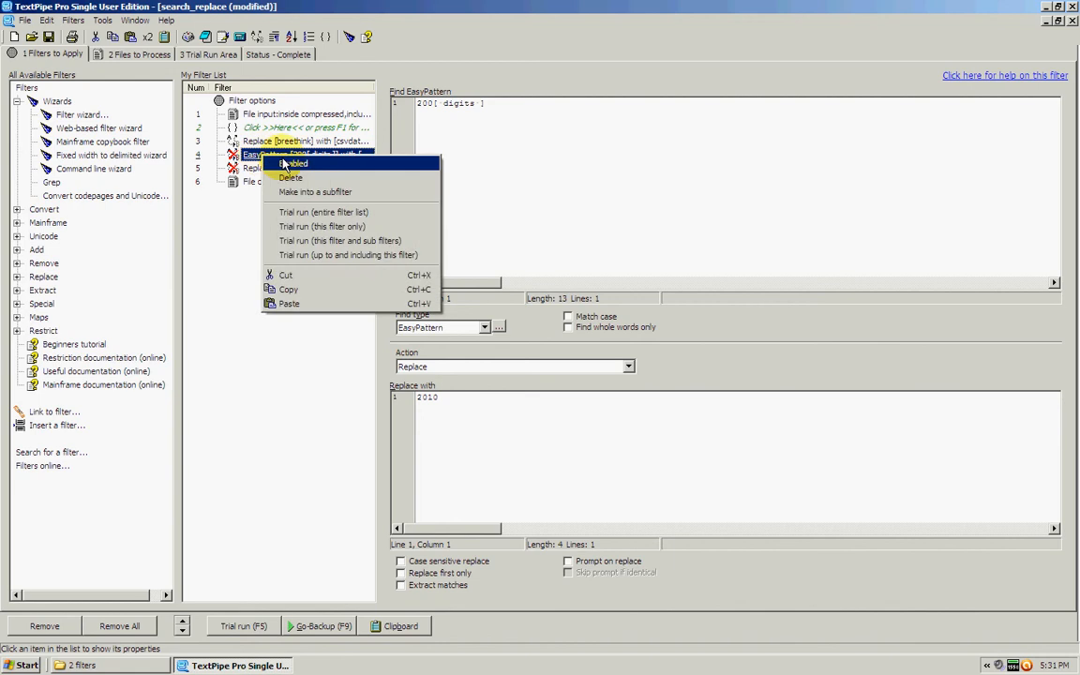
pyautogui.click(284, 165)
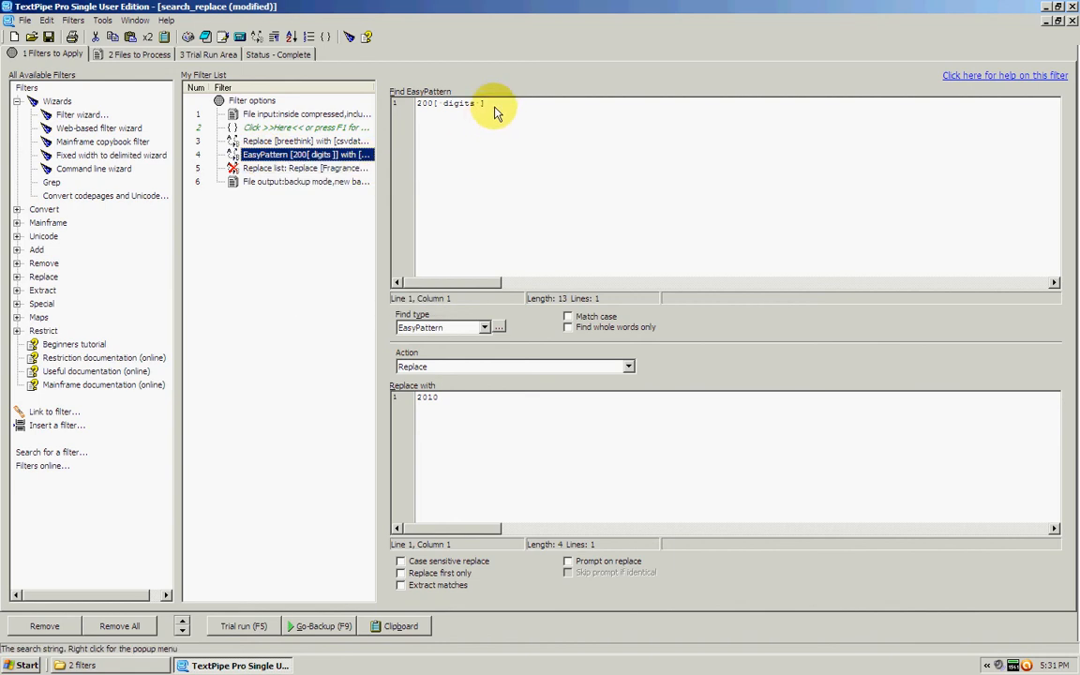
# Examine the literal 200 and the [ digits ] part of the EasyPattern search text.
pyautogui.moveTo(490, 105); pyautogui.dragTo(436, 111)
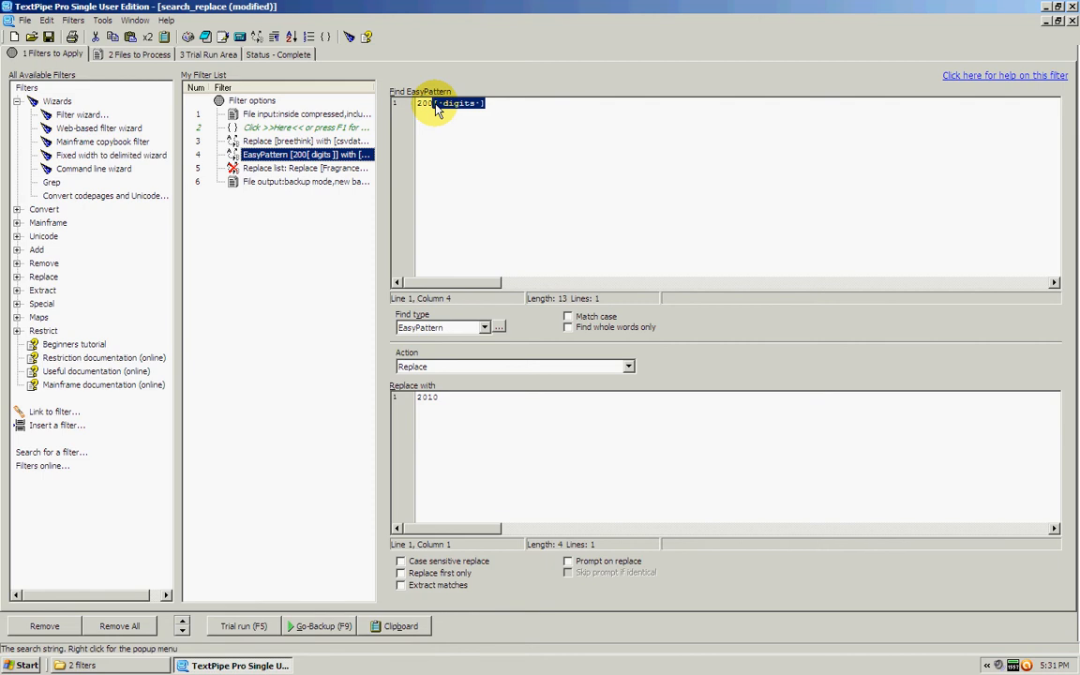
pyautogui.click(508, 111)
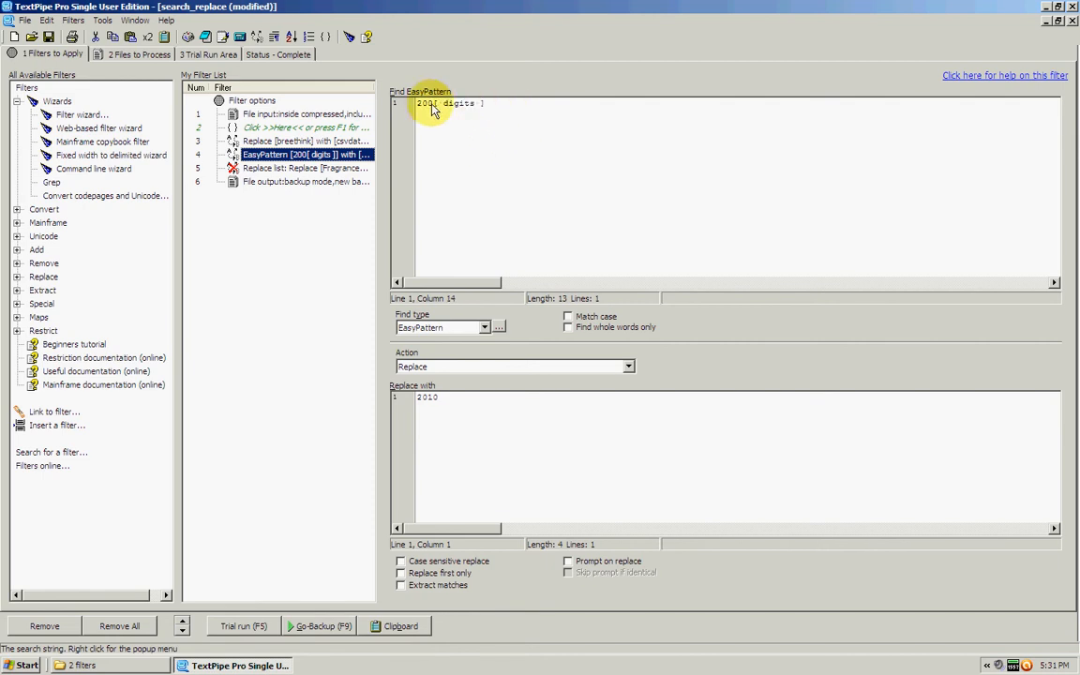
pyautogui.moveTo(431, 105); pyautogui.dragTo(409, 105)
pyautogui.click(434, 105)
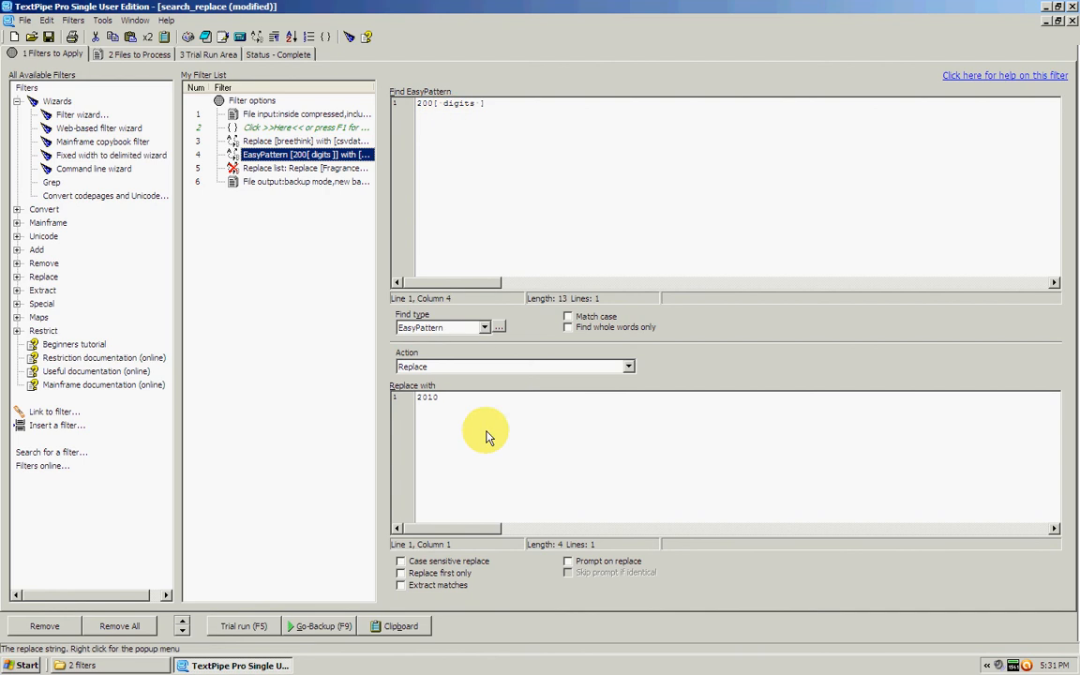
# Run the filters in backup mode with the 2010 replacement, close the resulting csv_datafeed.csv workbook in Excel and return to TextPipe's filter list.
pyautogui.click(459, 406)
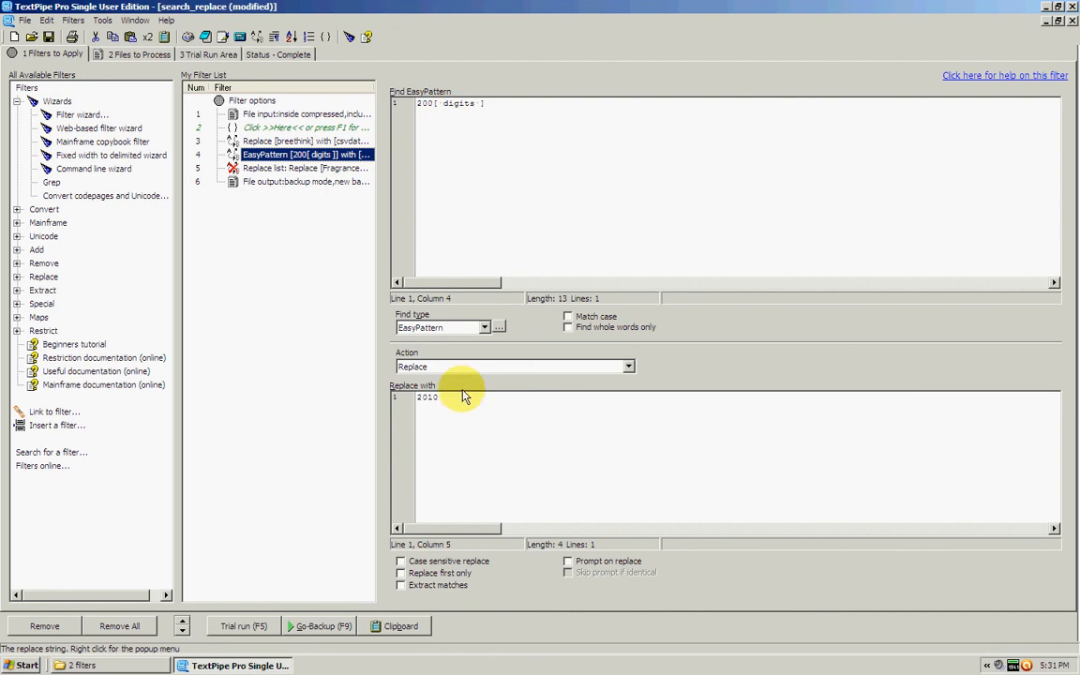
pyautogui.click(309, 625)
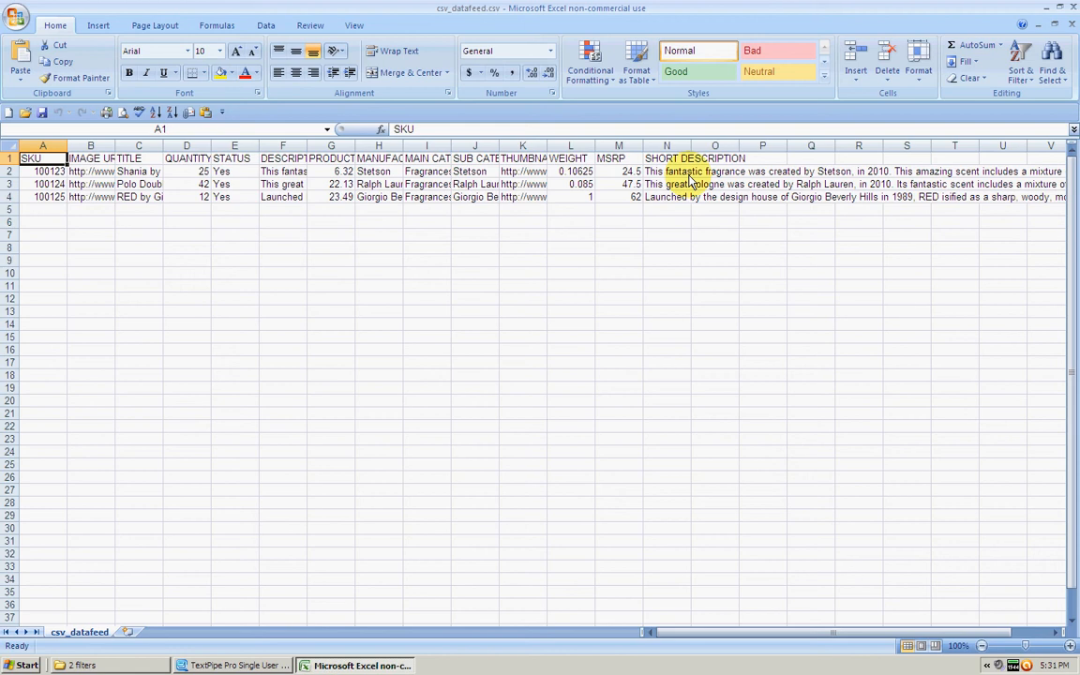
pyautogui.click(1076, 7)
pyautogui.click(75, 52)
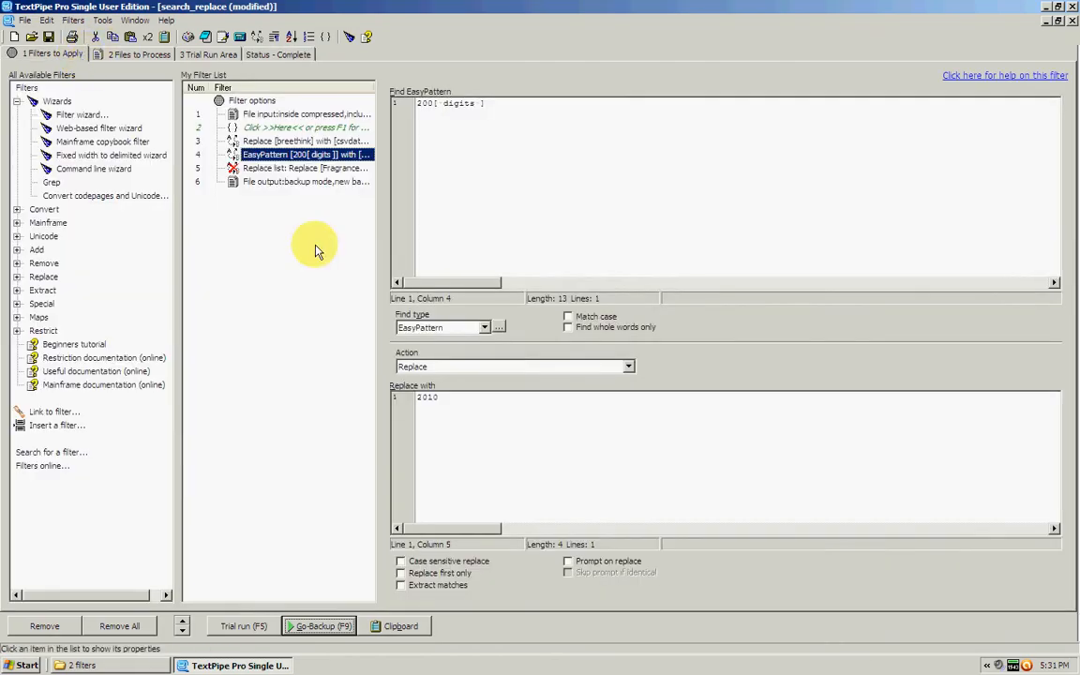
# Expand the Replace filter category and enable the replace list filter covering Fragrances for Women and Fragrances for Men.
pyautogui.click(309, 170)
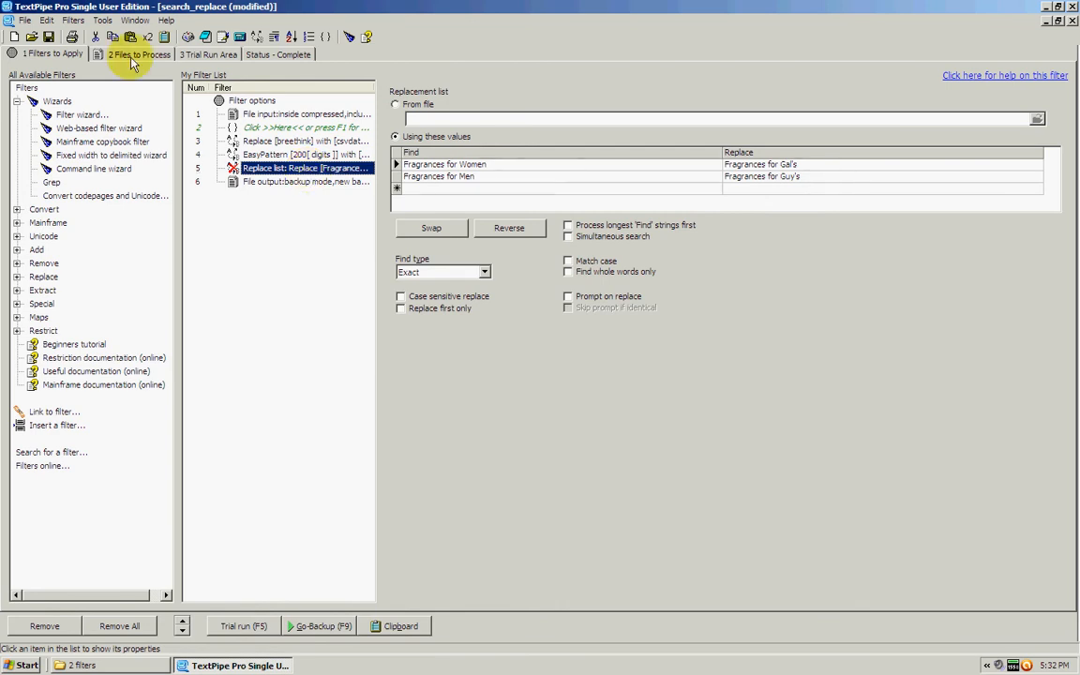
pyautogui.click(17, 276)
pyautogui.scroll(-3, 145, 304)
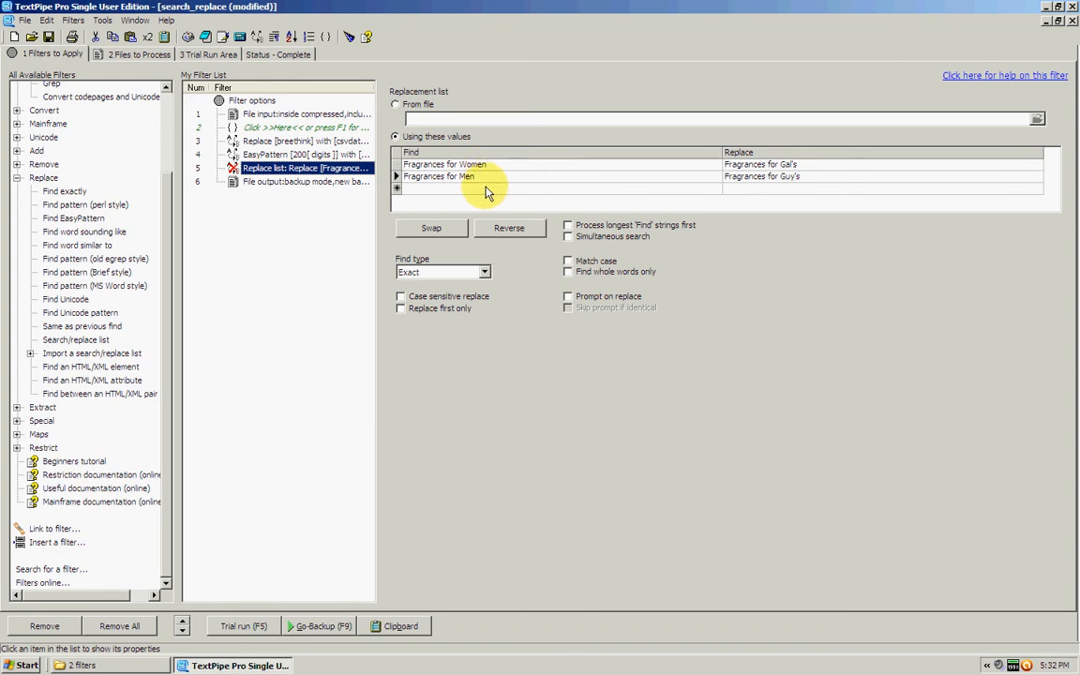
pyautogui.click(484, 188)
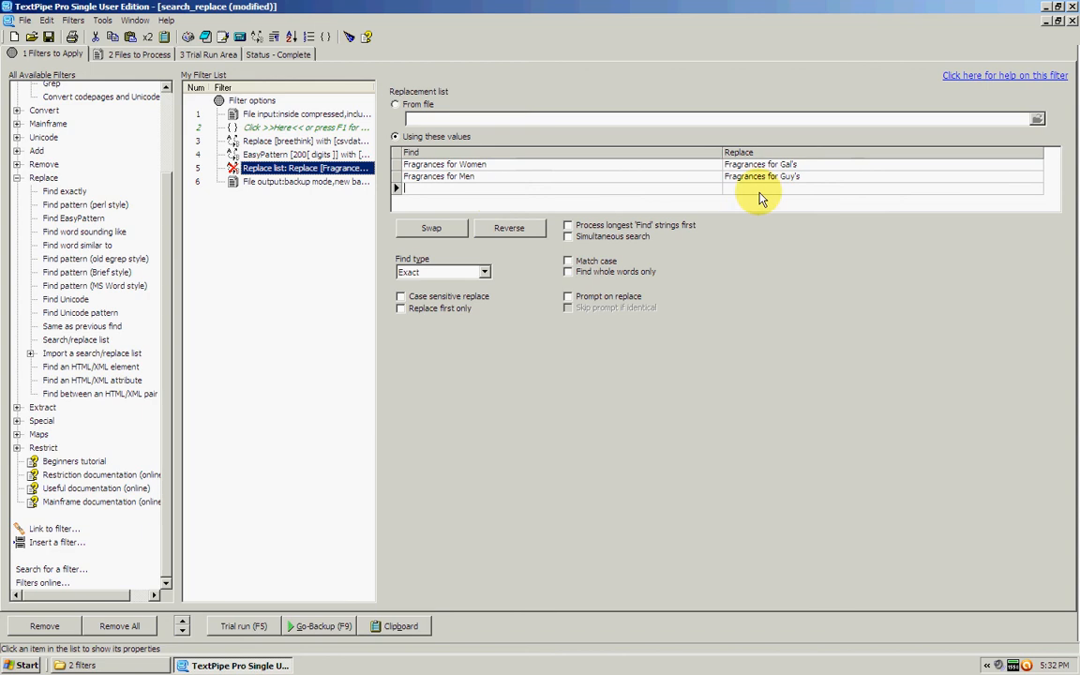
pyautogui.rightClick(293, 174)
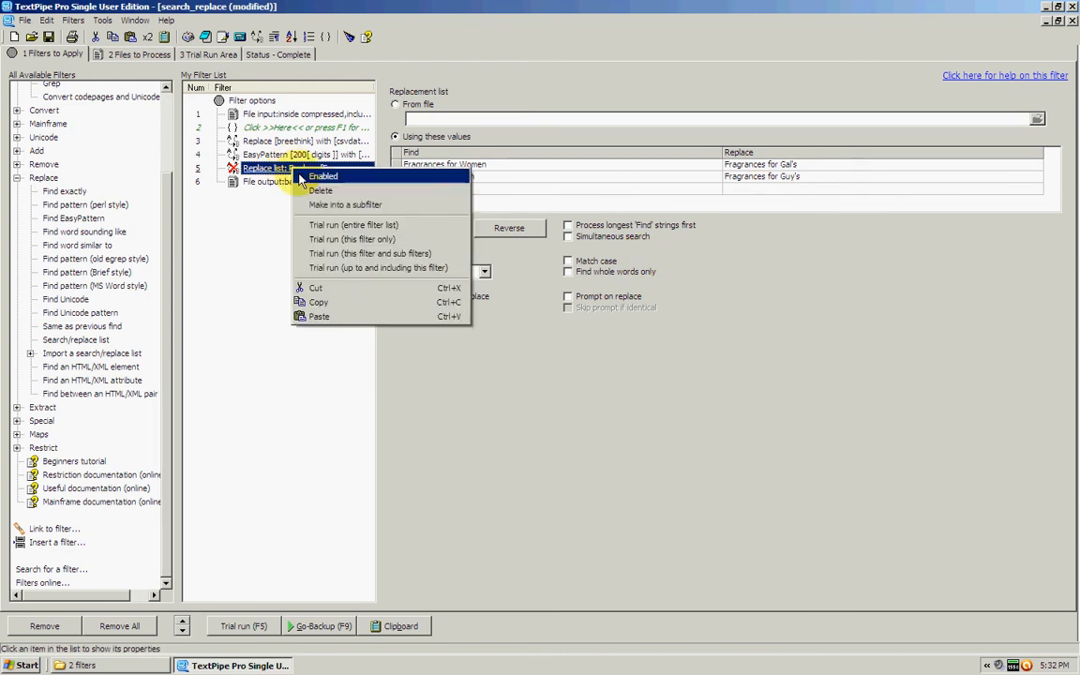
pyautogui.click(303, 174)
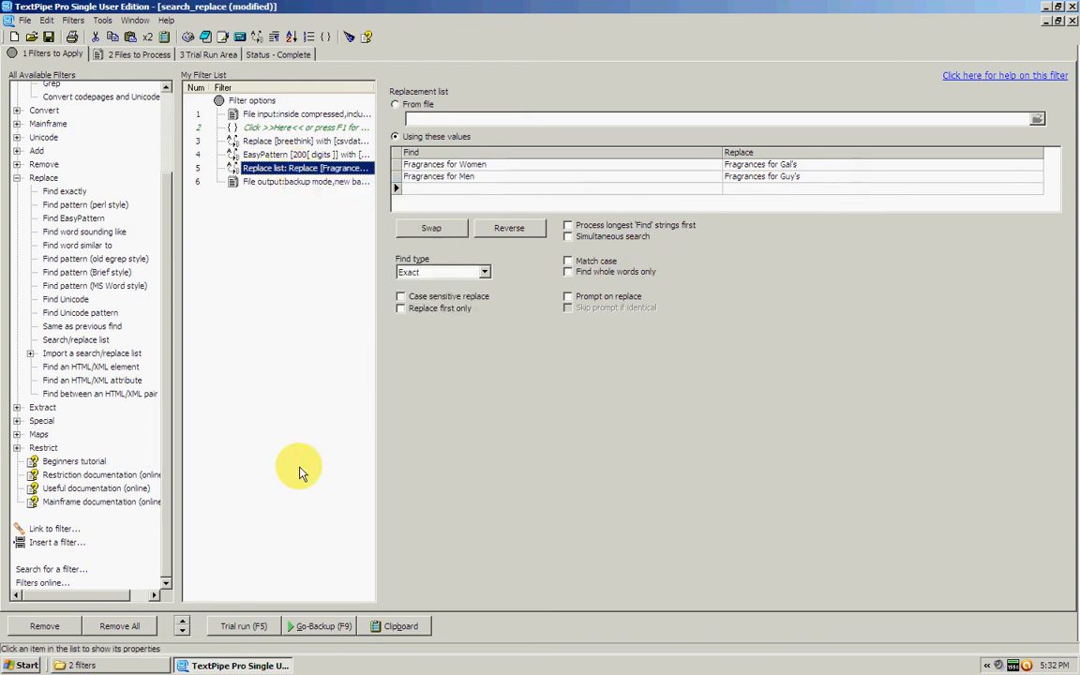
# Run the filters in backup mode and widen the MAIN CATEGORY column in the output file to check its values.
pyautogui.click(316, 626)
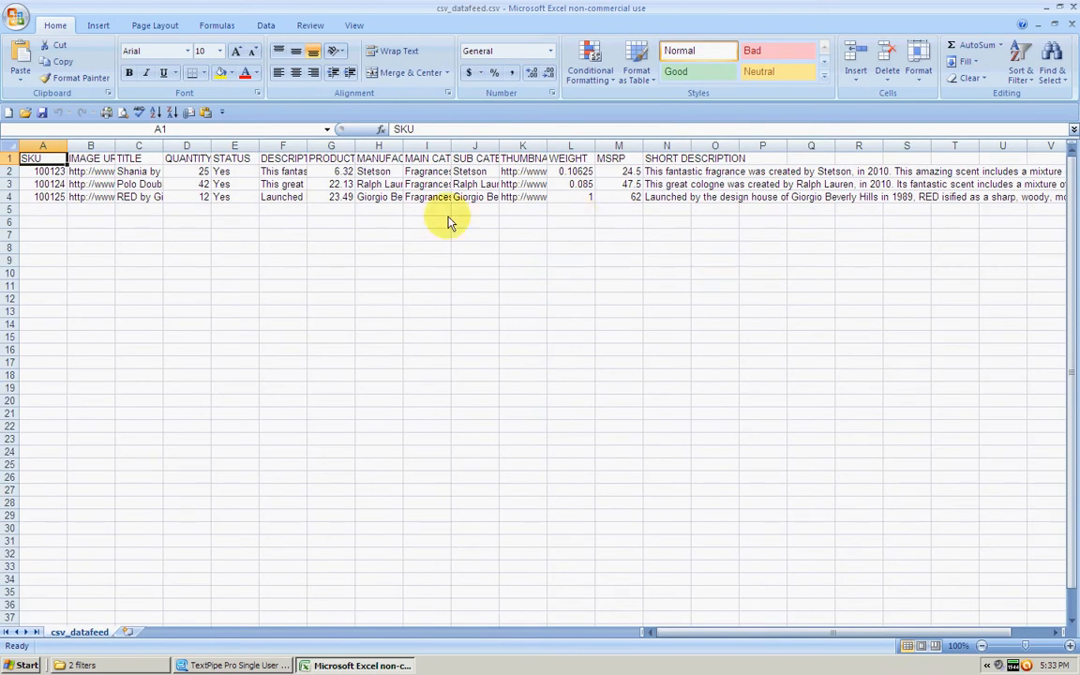
pyautogui.moveTo(451, 150); pyautogui.dragTo(547, 150)
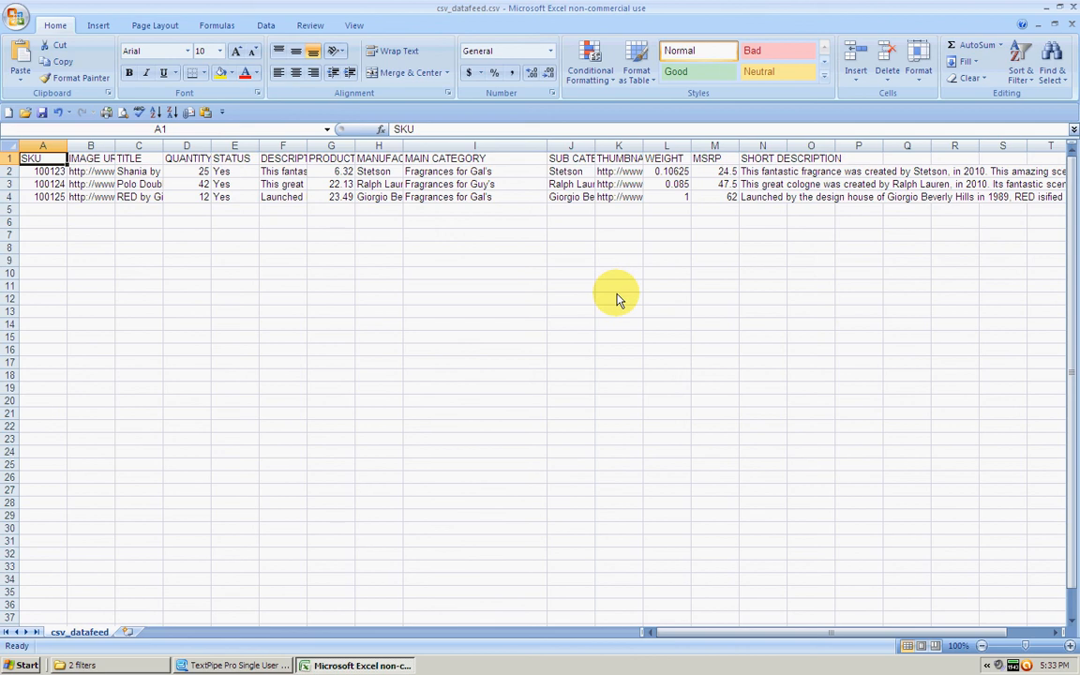
# Close the csv_datafeed.csv workbook without saving the changes and return to the filter list in TextPipe.
pyautogui.click(1072, 7)
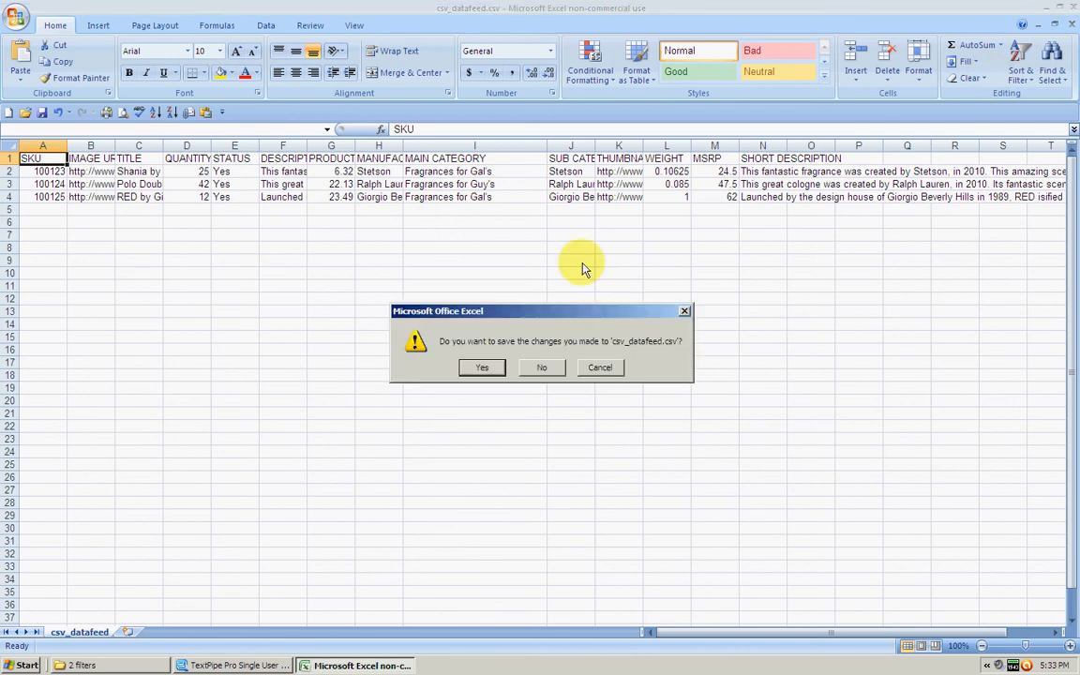
pyautogui.click(533, 373)
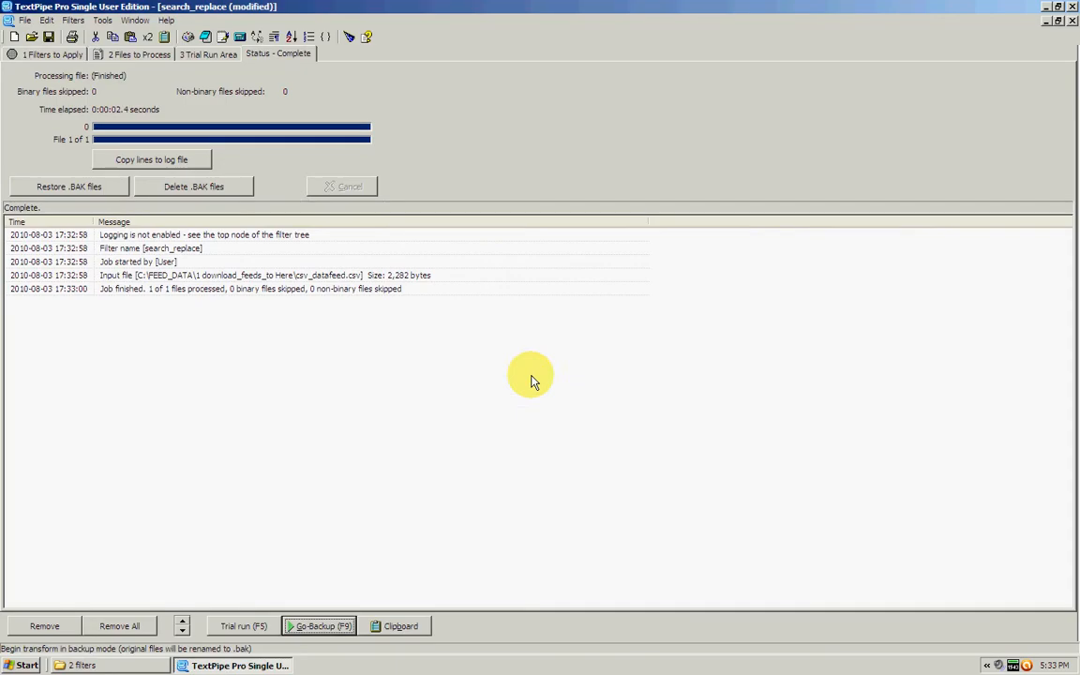
pyautogui.click(69, 56)
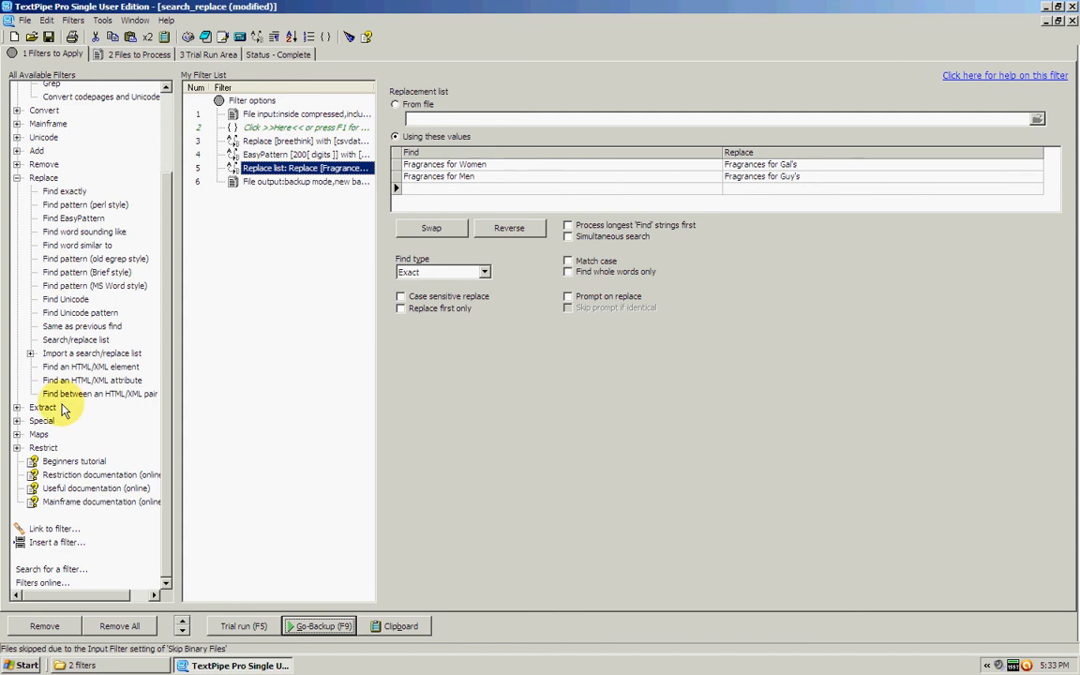